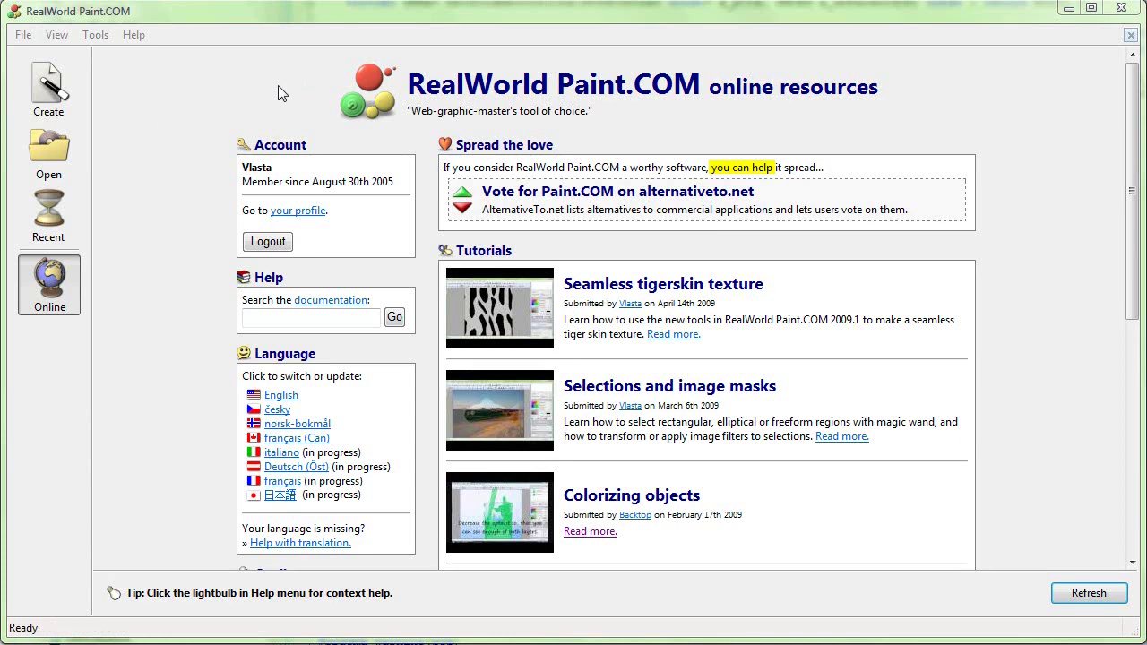
# Open the Tools menu from the online resources page.
pyautogui.click(96, 36)
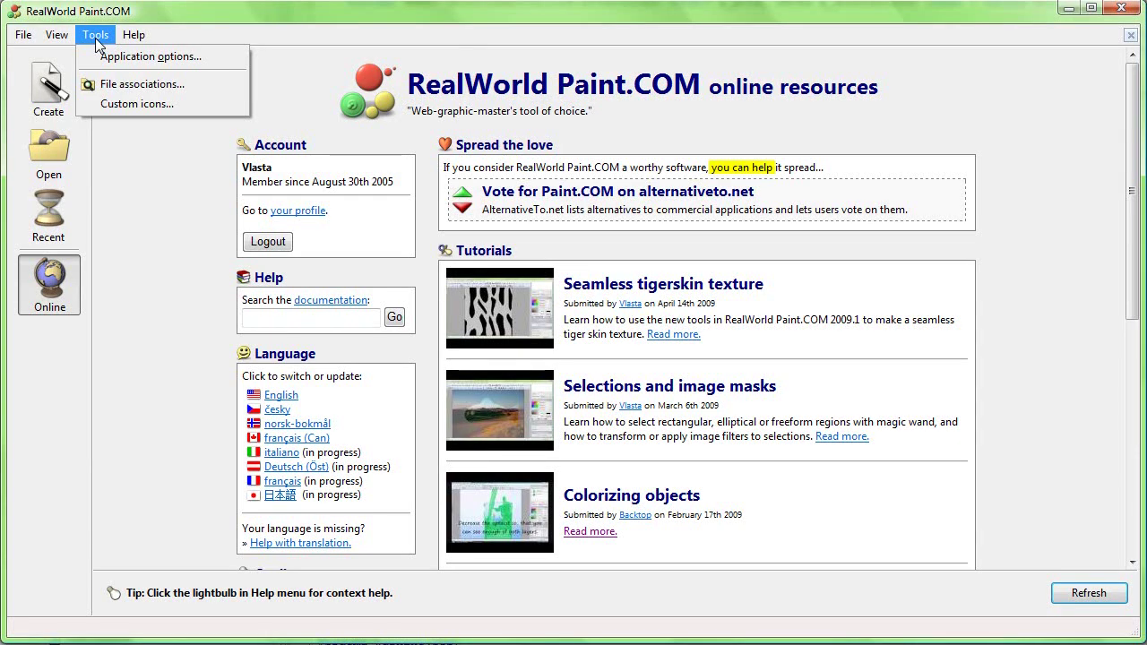
# In Application options, set the interface language to slovenčina (Slovenská republika).
pyautogui.click(224, 58)
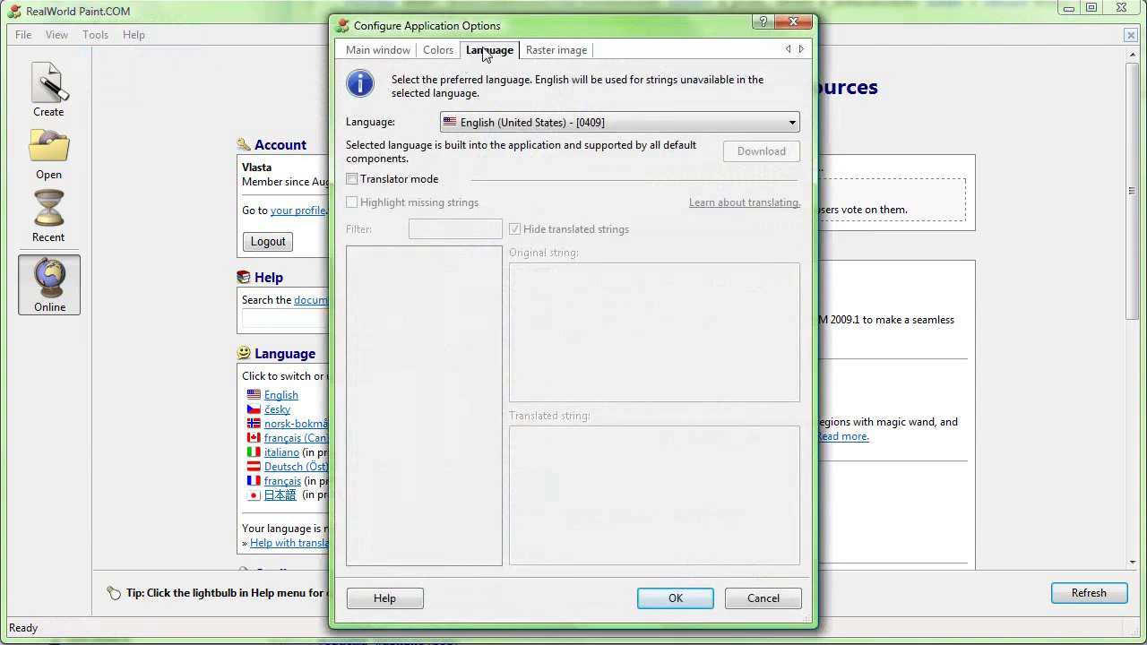
pyautogui.click(353, 54)
pyautogui.click(441, 54)
pyautogui.click(489, 52)
pyautogui.click(737, 123)
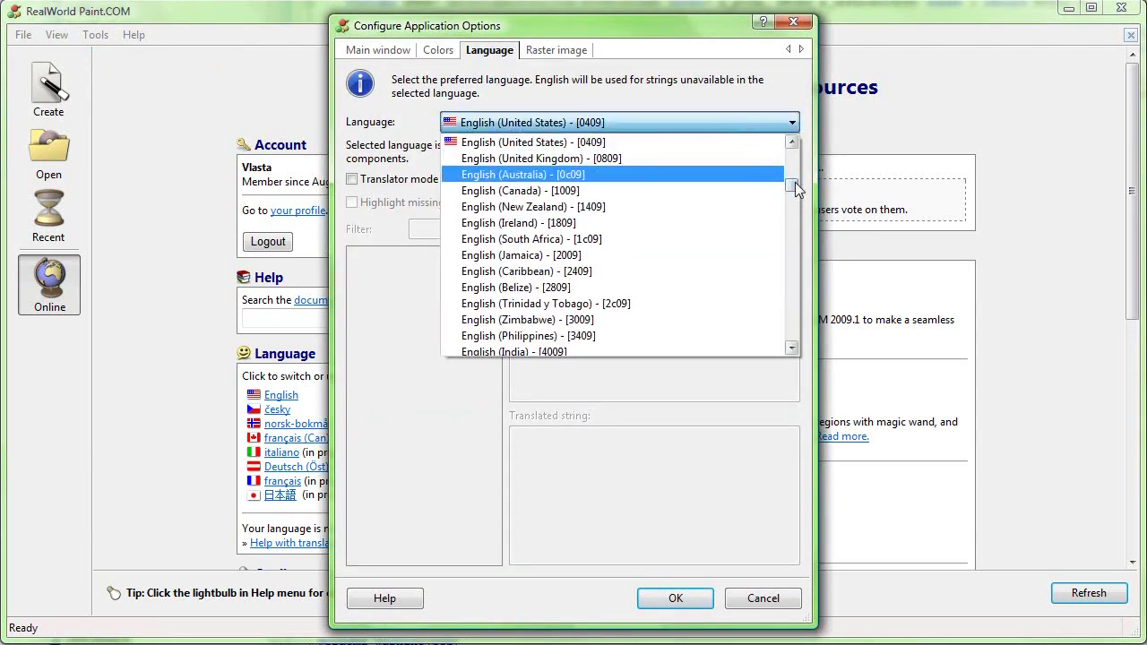
pyautogui.moveTo(797, 185); pyautogui.dragTo(809, 251)
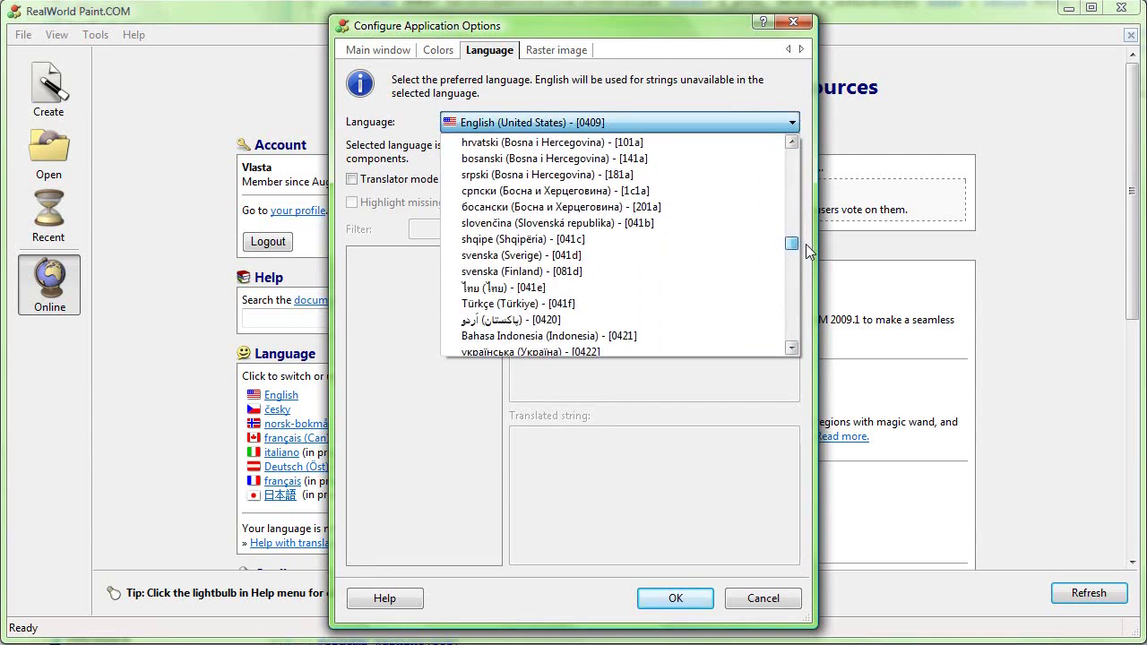
pyautogui.click(570, 224)
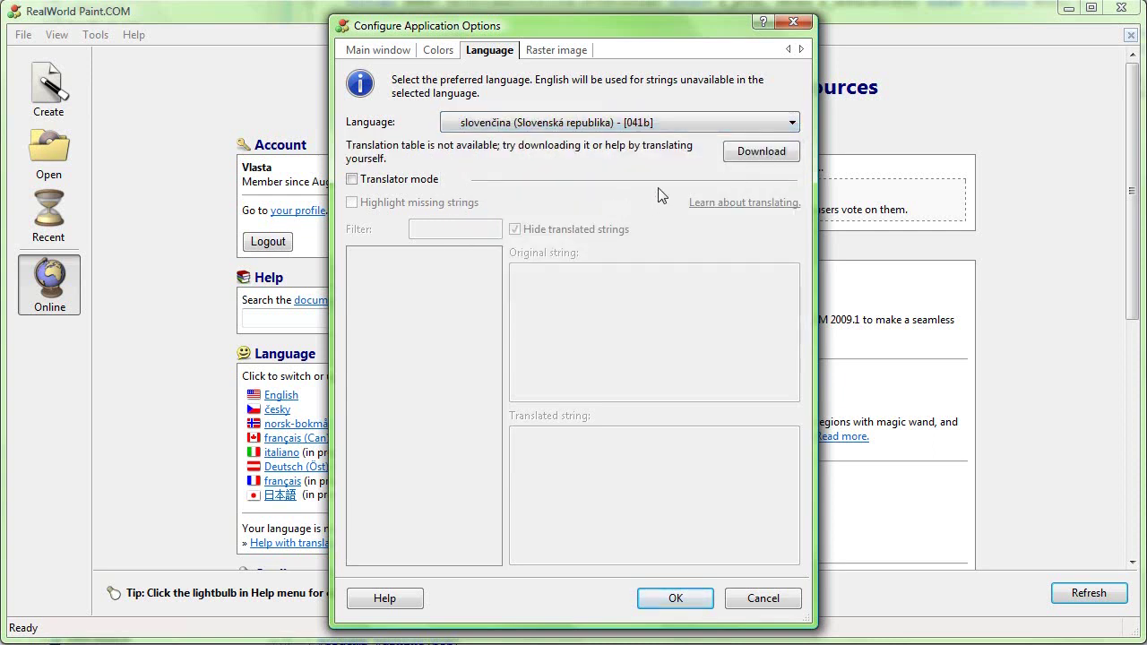
# Download the Slovak translation table, turn on Translator mode and apply the options.
pyautogui.click(768, 154)
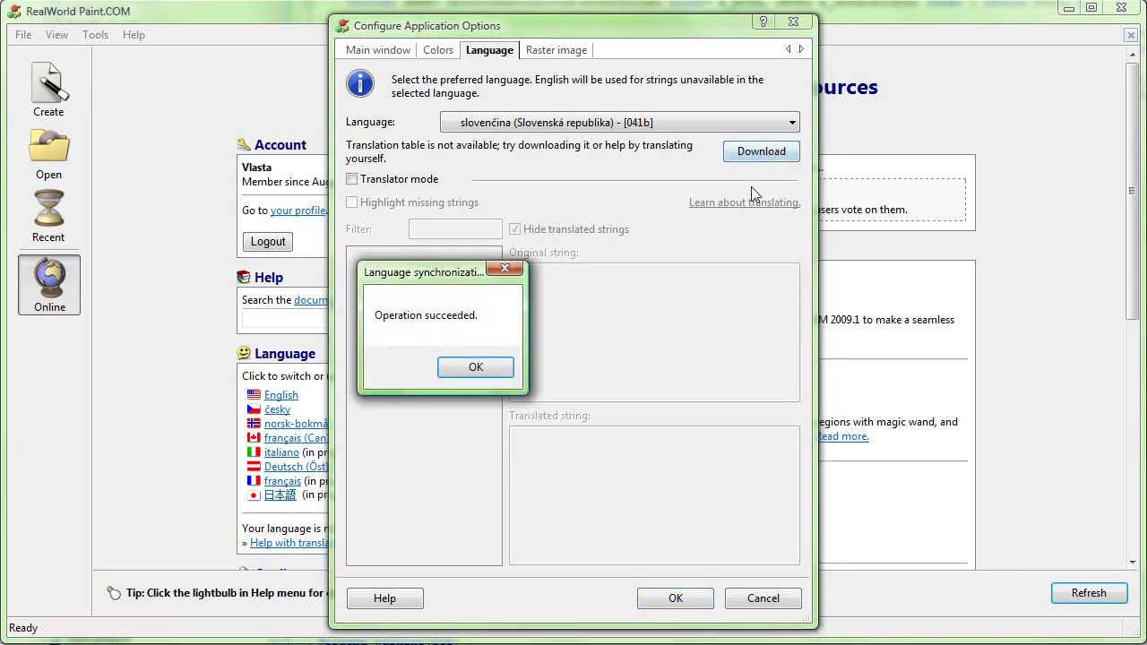
pyautogui.click(469, 368)
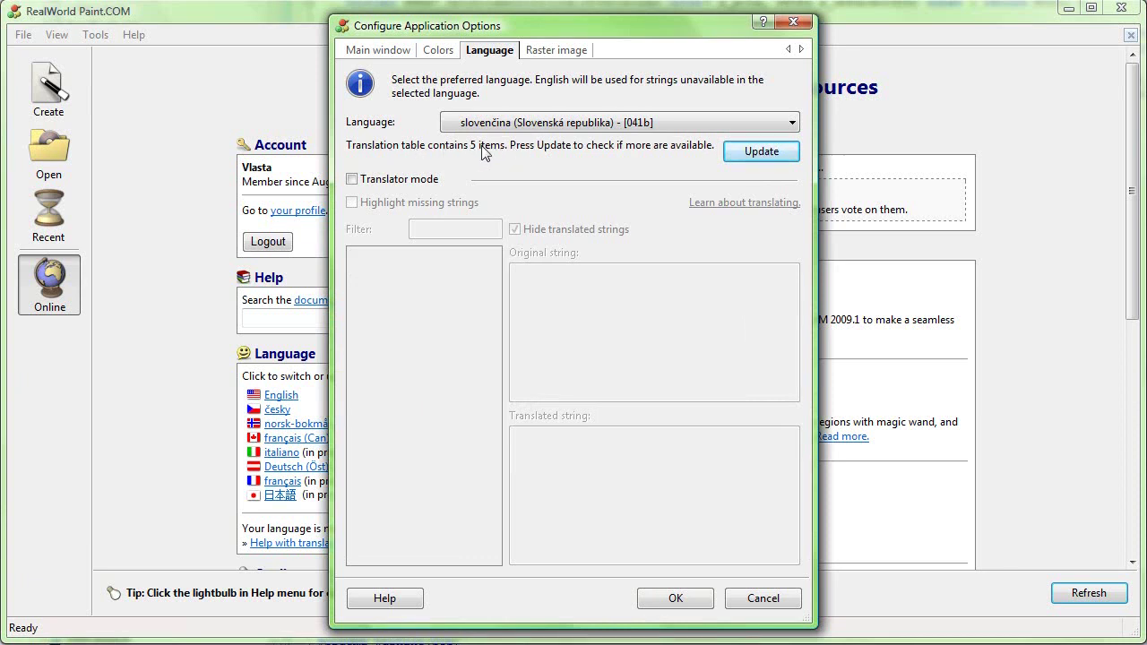
pyautogui.click(378, 181)
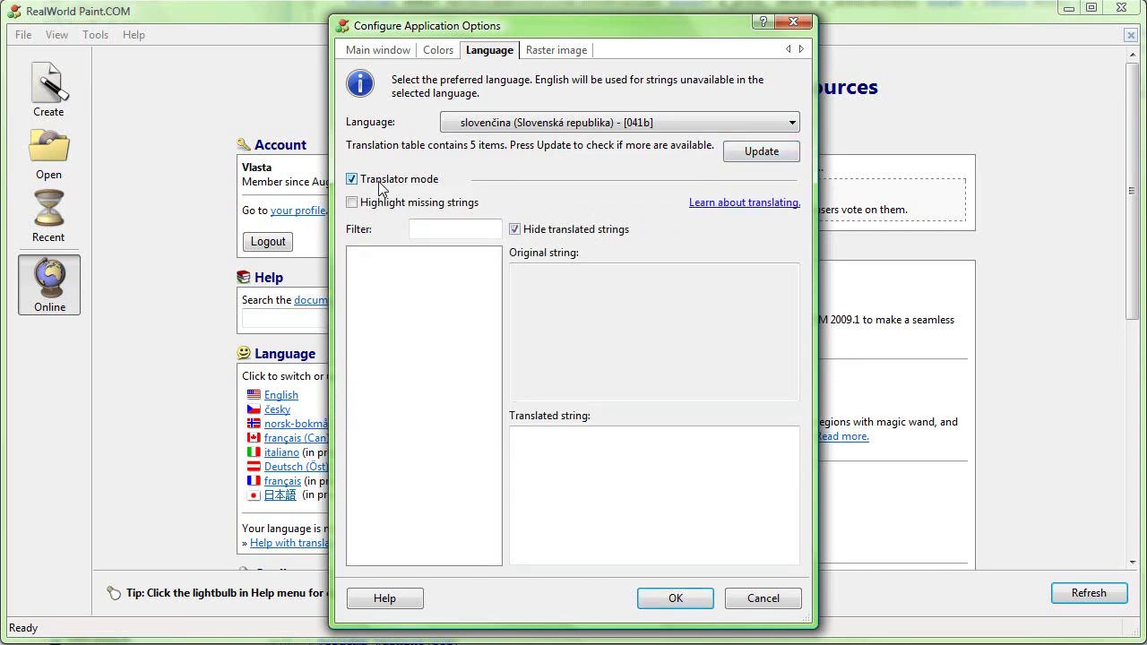
pyautogui.click(674, 597)
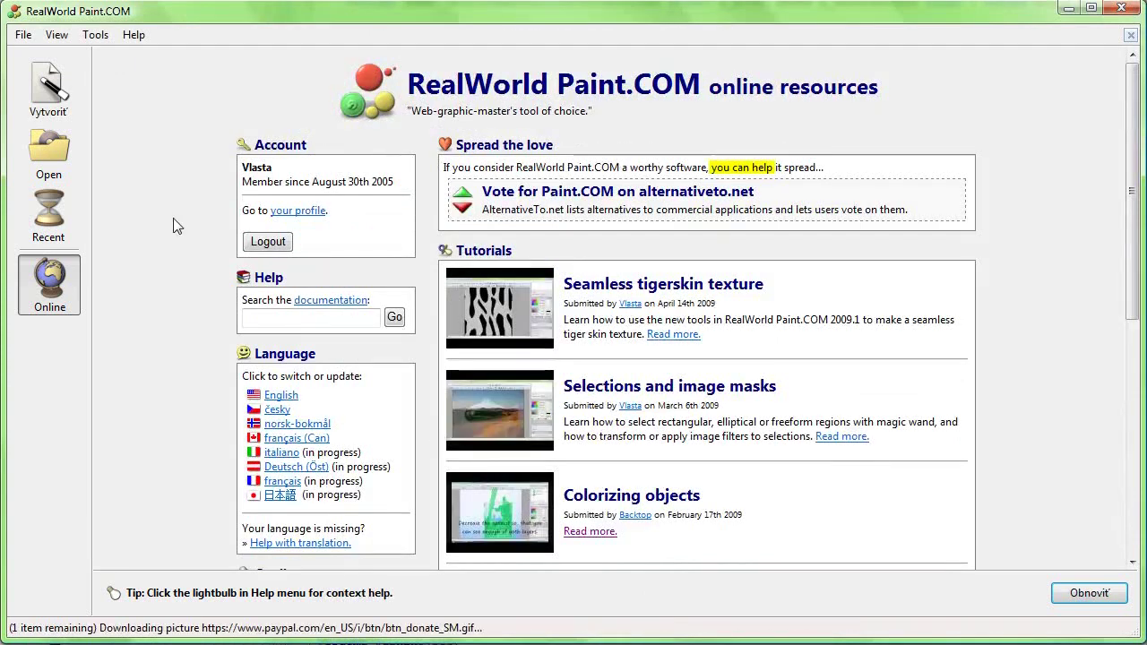
# Create a new 256×256 raster image.
pyautogui.click(42, 104)
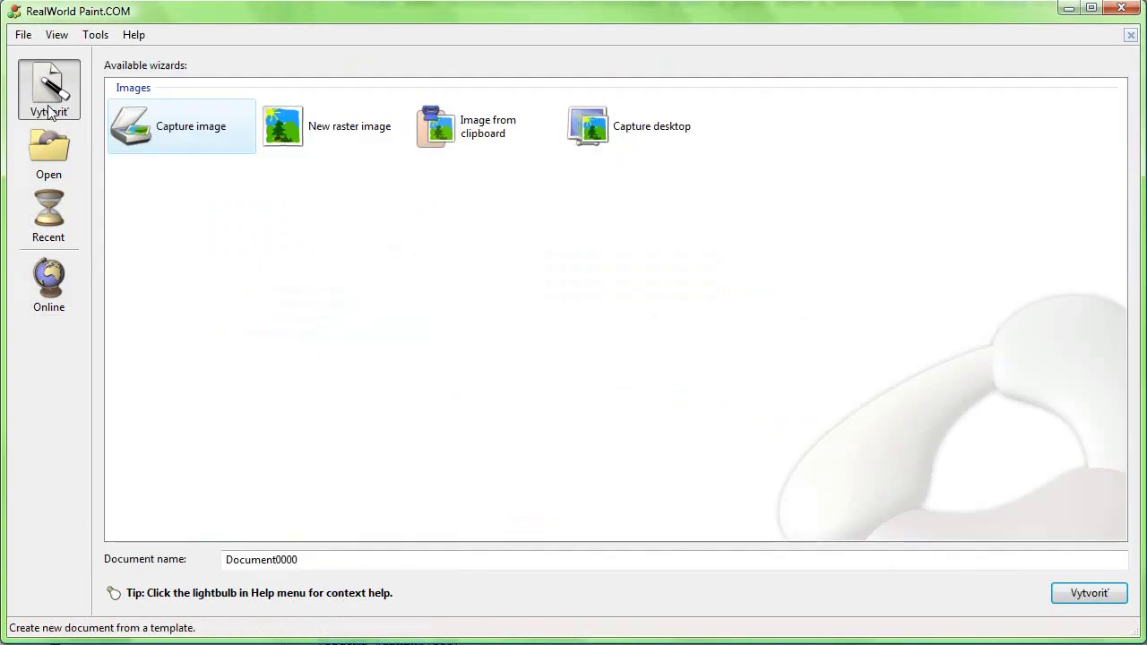
pyautogui.click(339, 135)
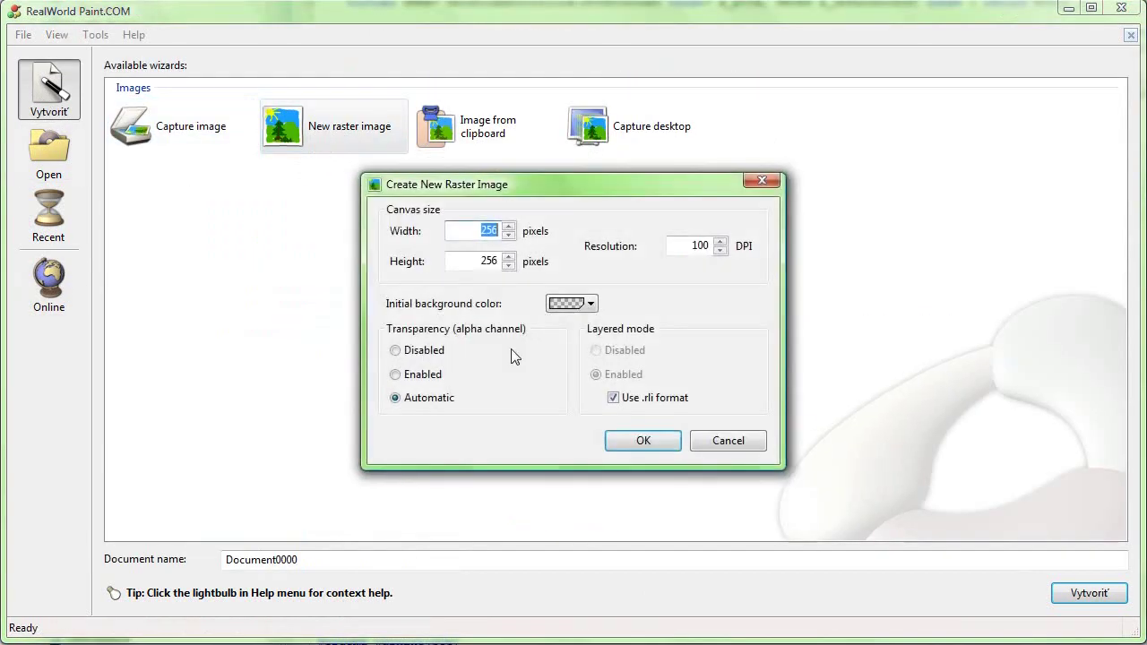
pyautogui.click(643, 441)
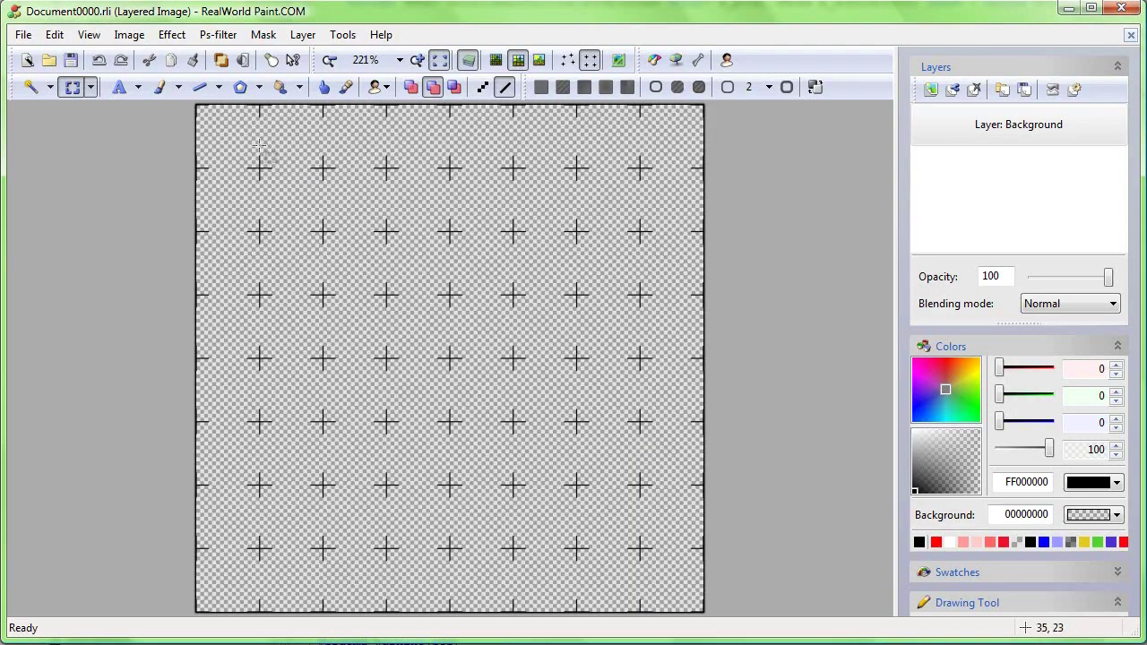
# With the brush, paint freehand strokes in black, red and green across the canvas.
pyautogui.click(162, 89)
pyautogui.moveTo(399, 164)
pyautogui.mouseDown()
pyautogui.moveTo(302, 264)
pyautogui.moveTo(456, 425)
pyautogui.moveTo(596, 304)
pyautogui.mouseUp()
pyautogui.click(945, 244)
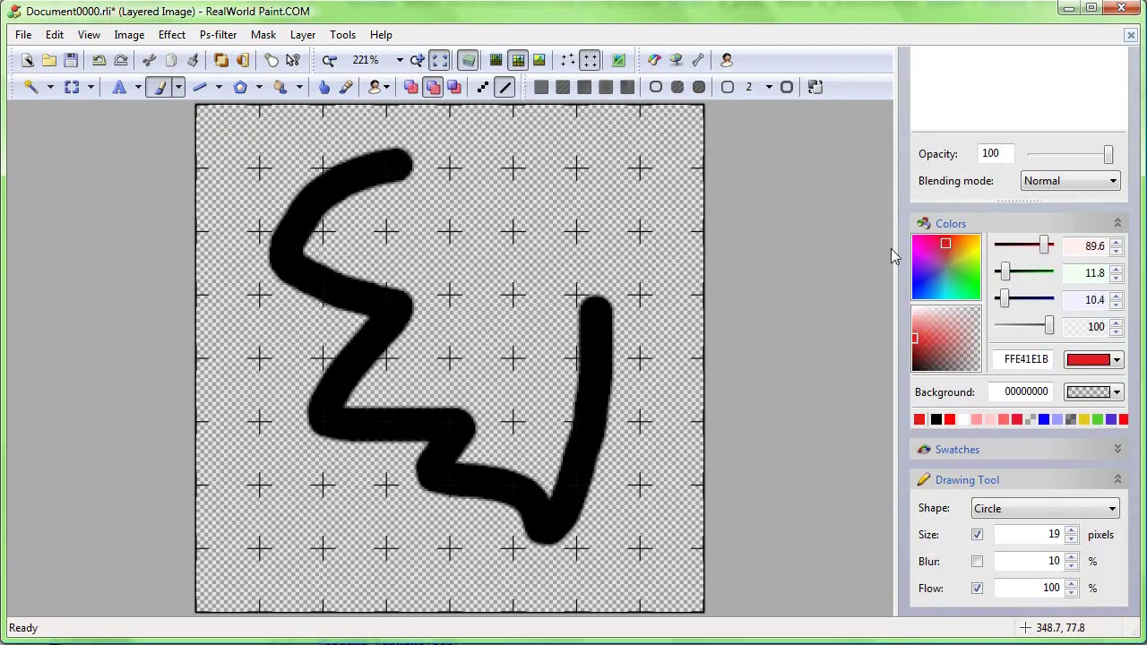
pyautogui.moveTo(545, 192)
pyautogui.mouseDown()
pyautogui.moveTo(476, 229)
pyautogui.moveTo(522, 313)
pyautogui.moveTo(536, 396)
pyautogui.moveTo(670, 453)
pyautogui.mouseUp()
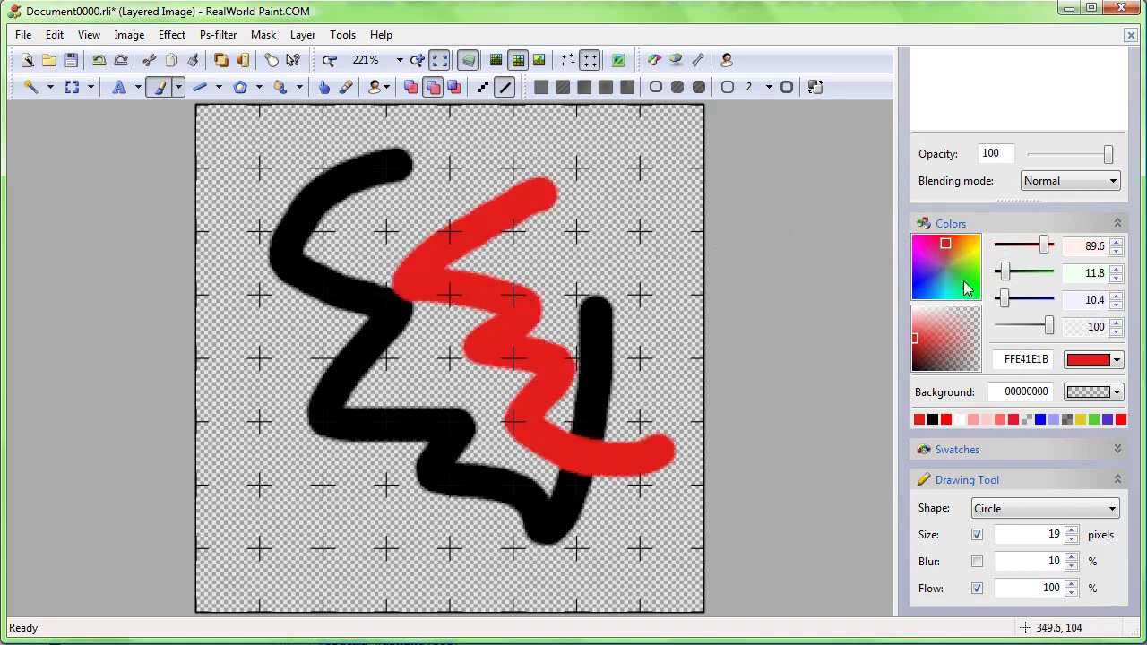
pyautogui.click(959, 277)
pyautogui.moveTo(479, 337)
pyautogui.mouseDown()
pyautogui.moveTo(438, 464)
pyautogui.moveTo(524, 477)
pyautogui.moveTo(641, 519)
pyautogui.mouseUp()
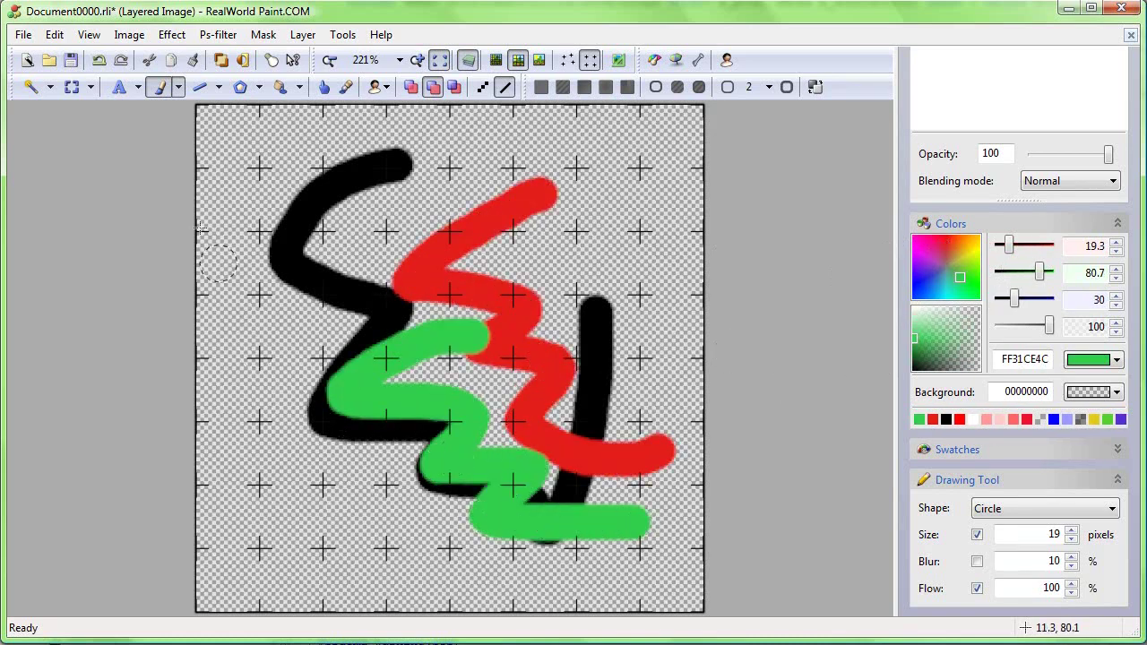
# Reopen Application options and select the untranslated Image string for translation.
pyautogui.click(341, 35)
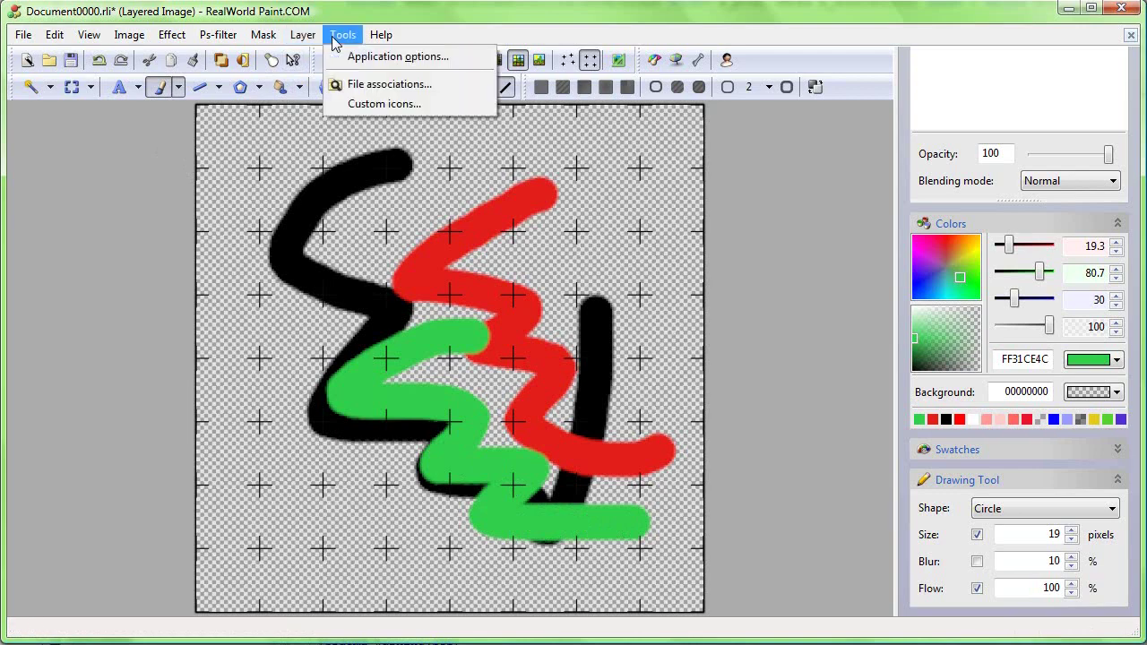
pyautogui.click(339, 57)
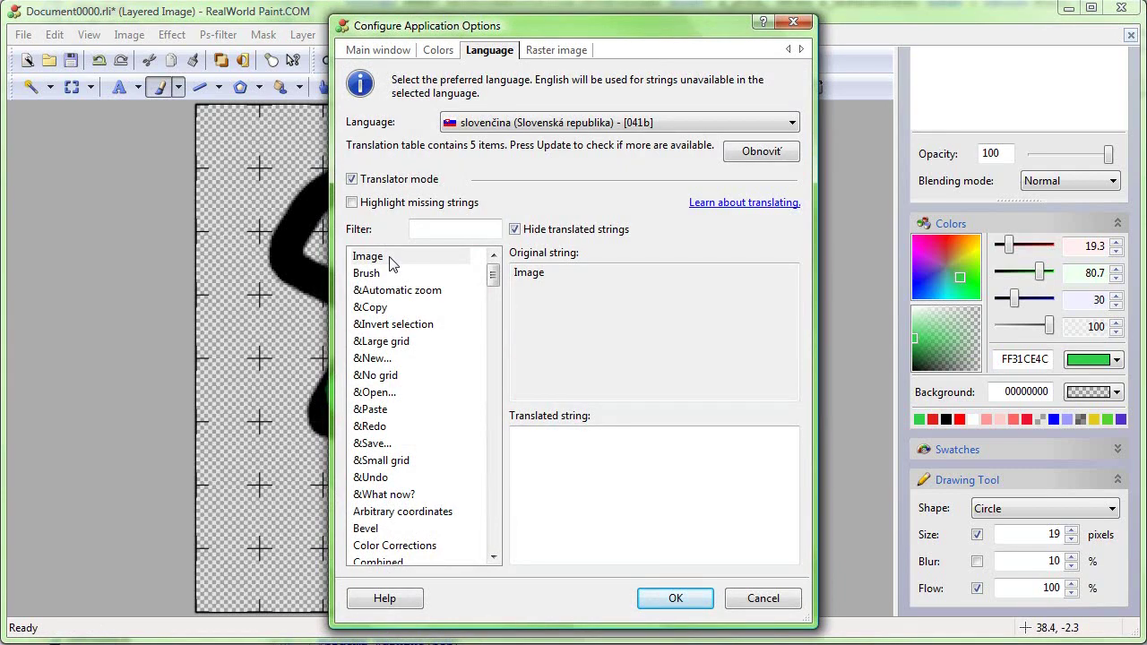
pyautogui.scroll(-1, 497, 291)
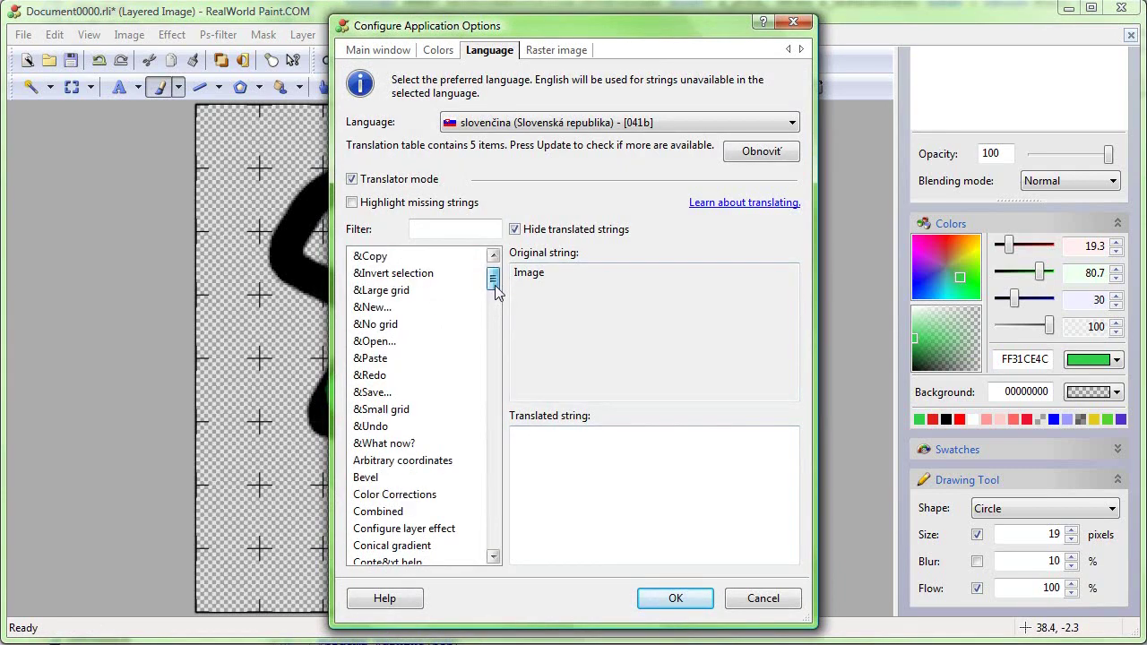
pyautogui.moveTo(497, 291); pyautogui.dragTo(494, 267)
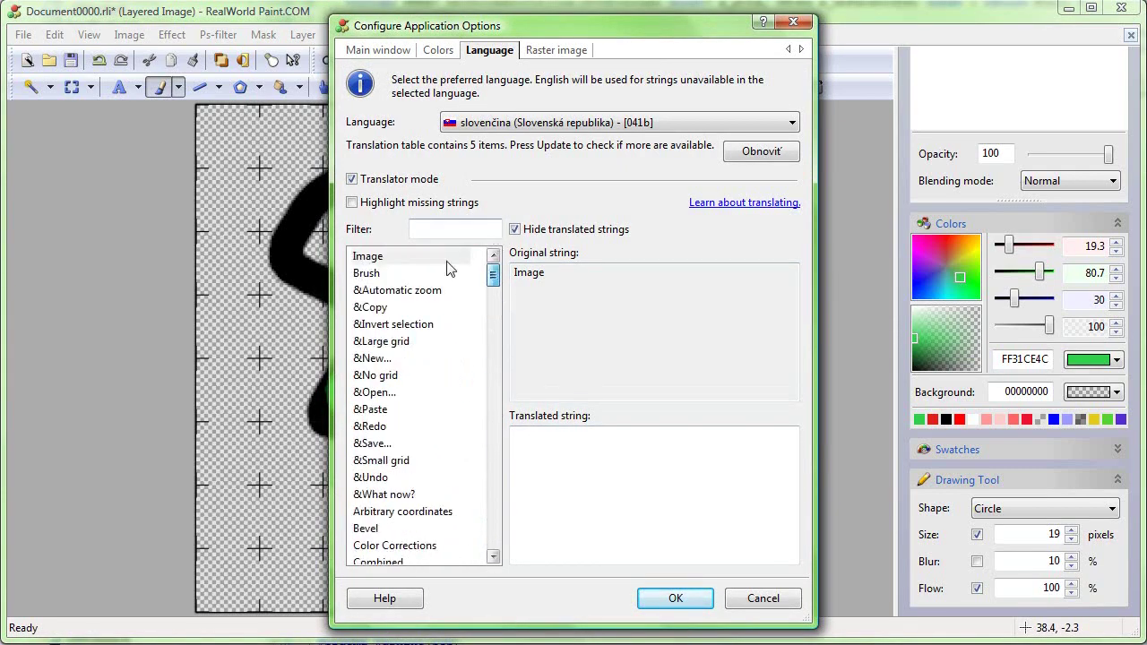
pyautogui.click(369, 258)
pyautogui.click(365, 273)
pyautogui.click(373, 260)
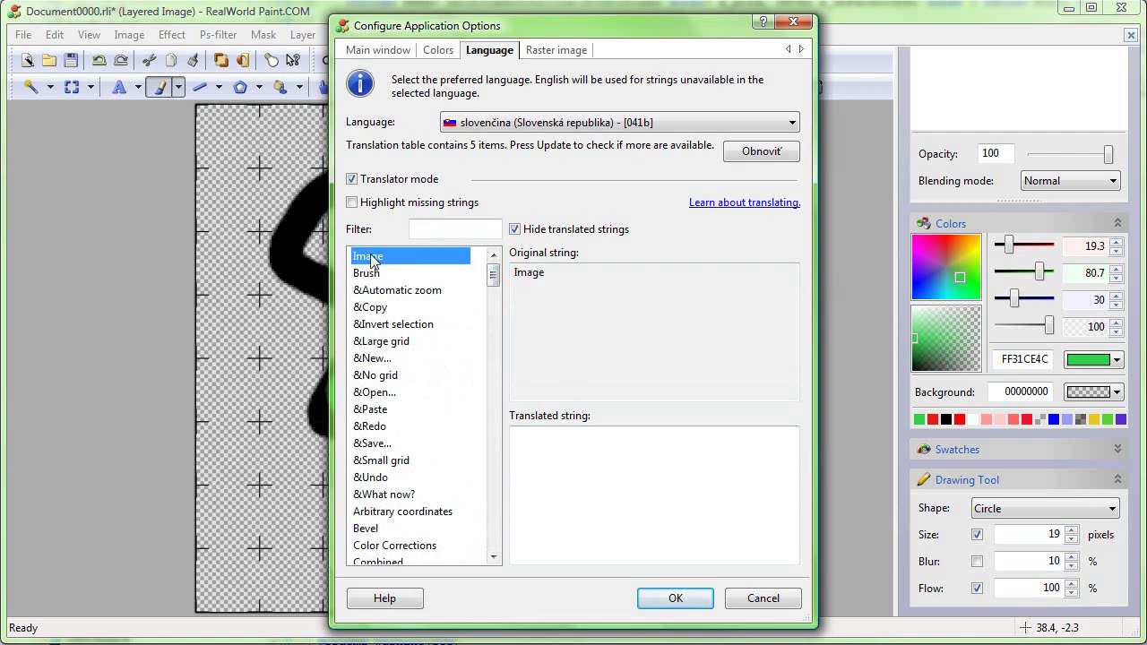
pyautogui.click(574, 449)
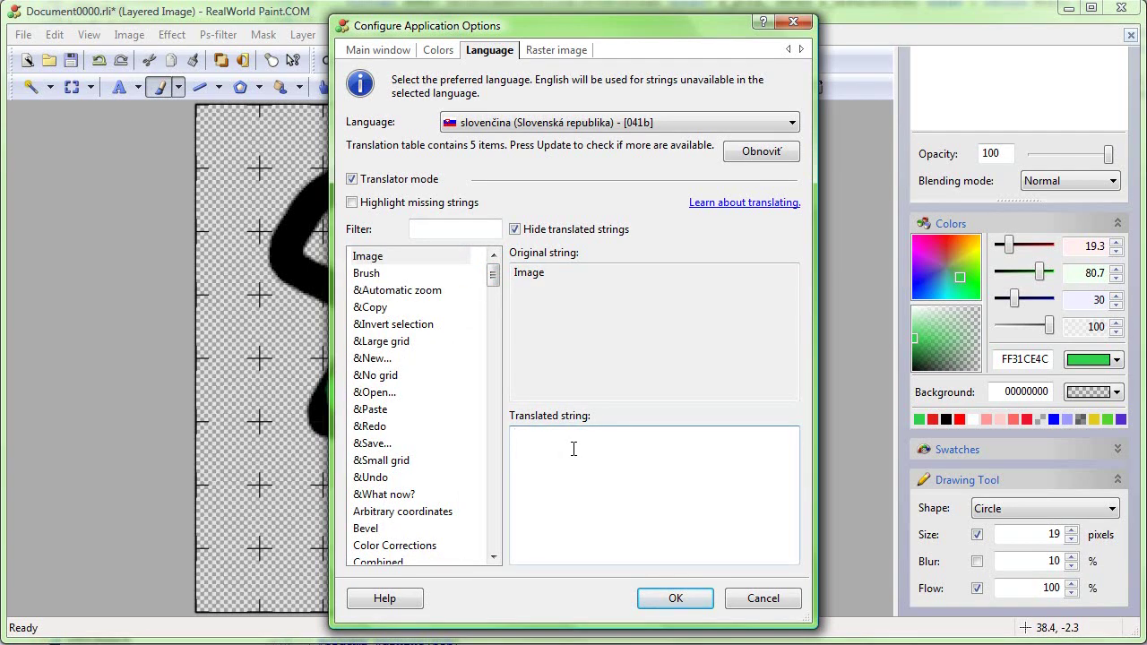
# Translate Image, Brush, &Automatic zoom and &Copy as Obrázok, Štetec, &Automatické zvetšeni, &Kopírovat.
pyautogui.write('Obr')
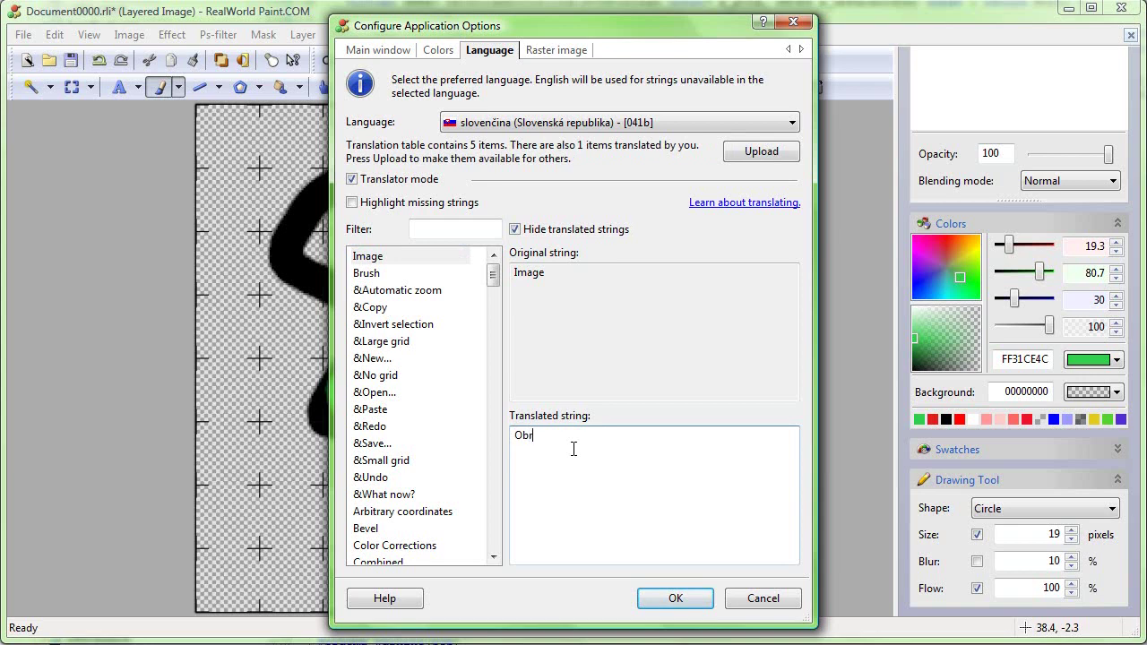
pyautogui.write('ázok')
pyautogui.press('Return')
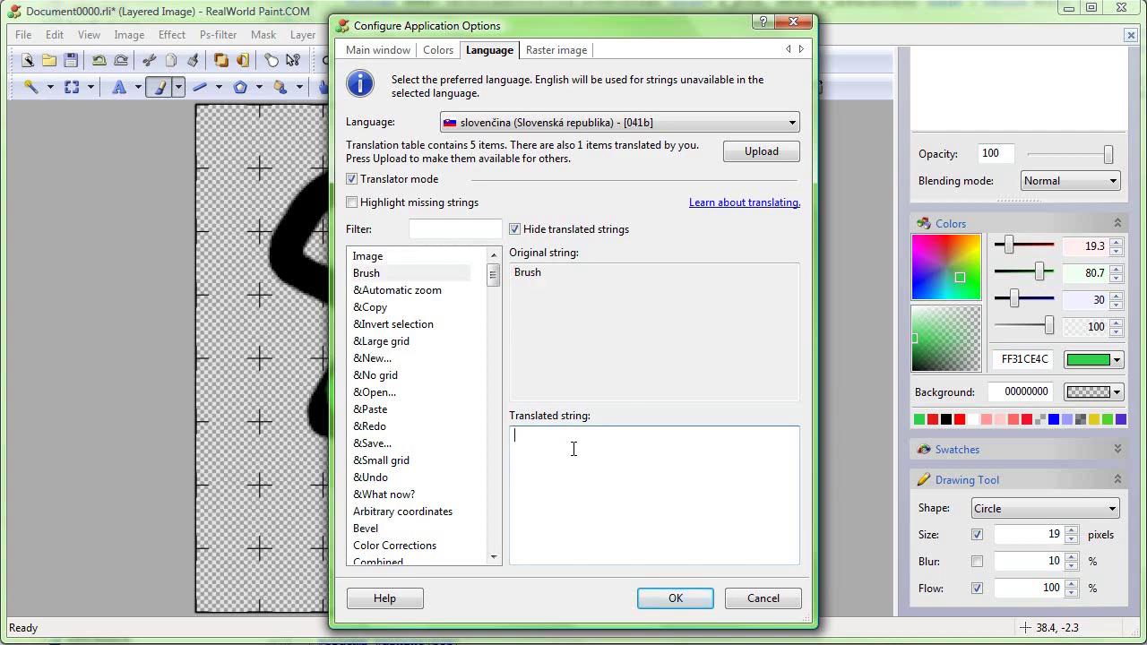
pyautogui.write('Štetec')
pyautogui.press('Return')
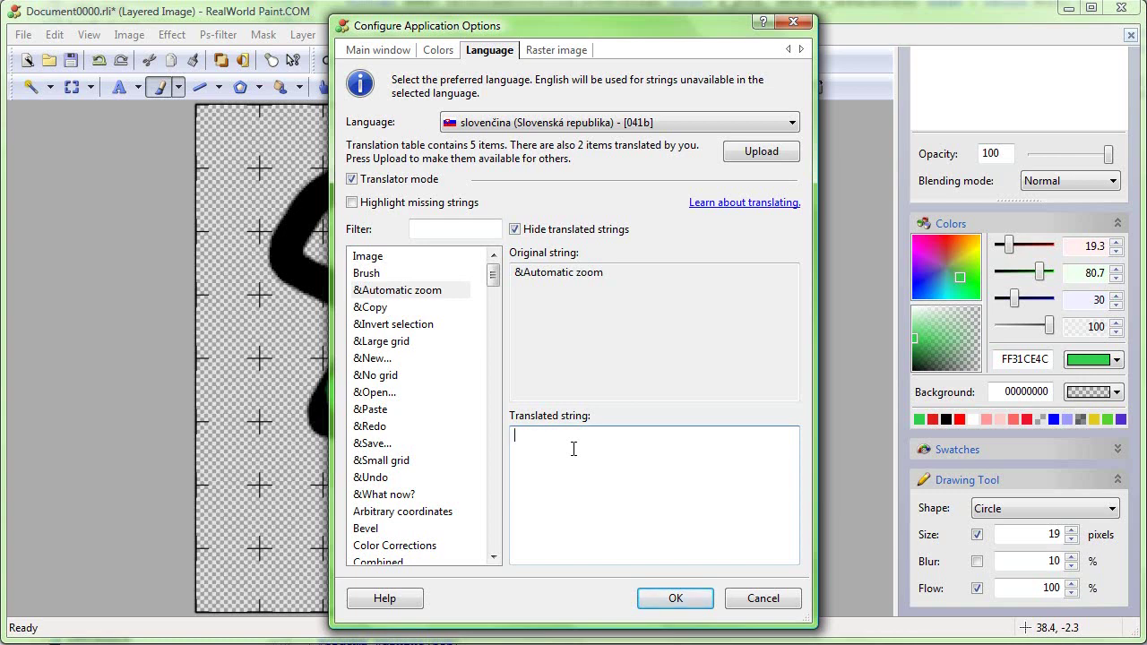
pyautogui.write('&Automatické zvetšeni')
pyautogui.press('Return')
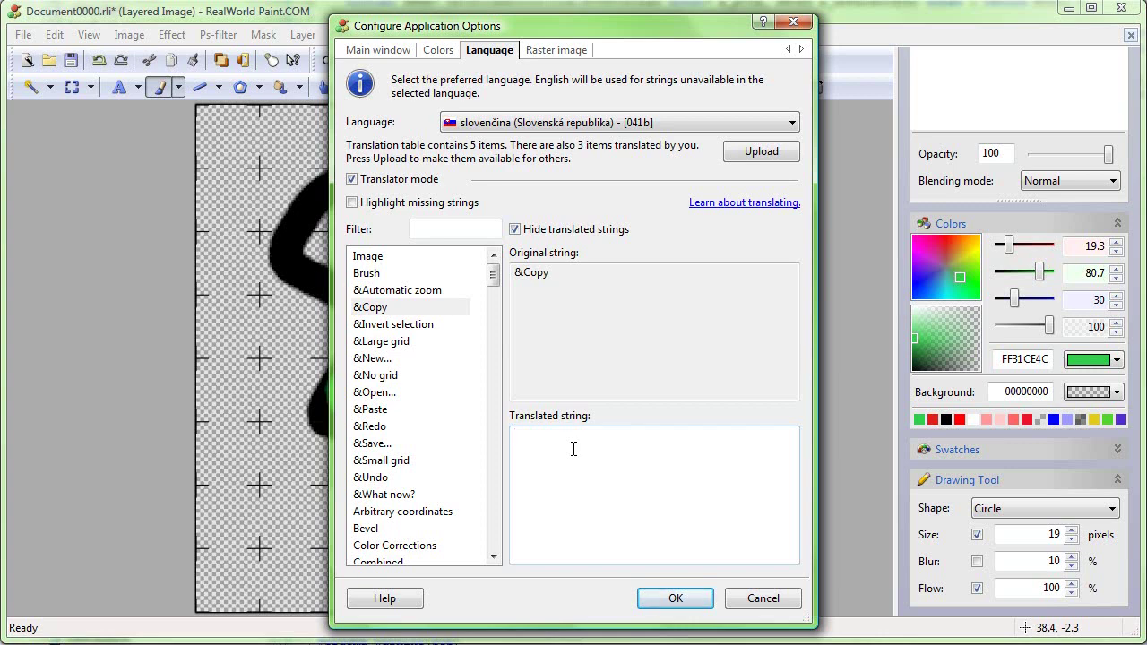
pyautogui.write('7')
pyautogui.press('BackSpace')
pyautogui.write('&')
pyautogui.write('Ko')
pyautogui.write('p')
pyautogui.write('írov')
pyautogui.write('a')
pyautogui.write('t')
pyautogui.press('Return')
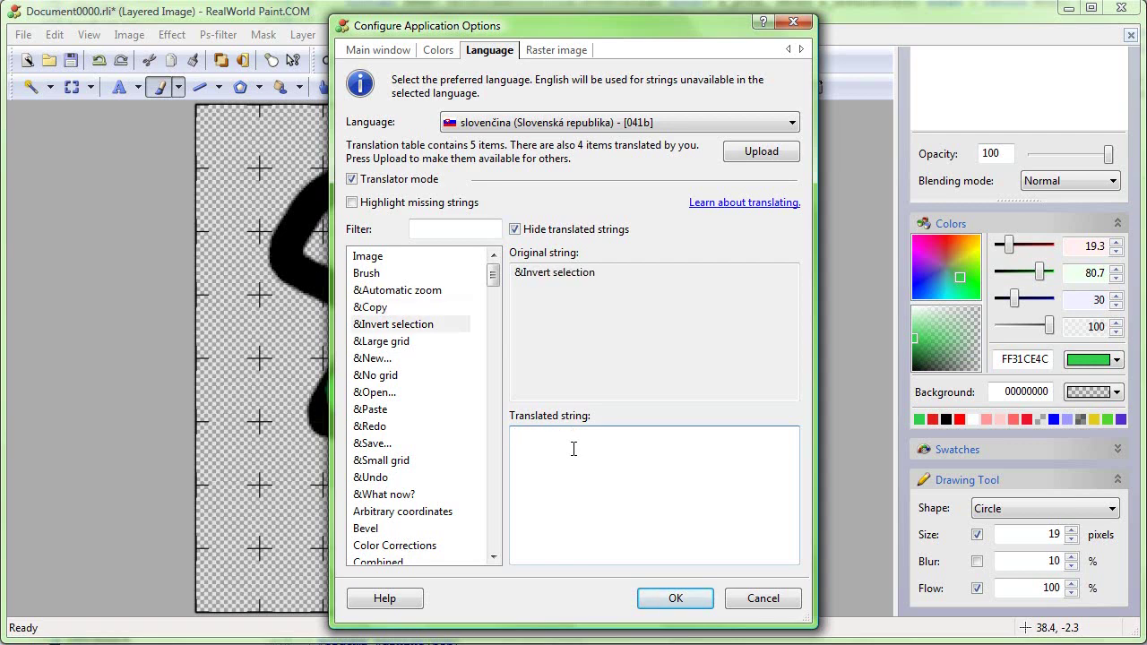
# Filter the strings by '%' and translate Document%04i as Dokument%04i.
pyautogui.click(447, 227)
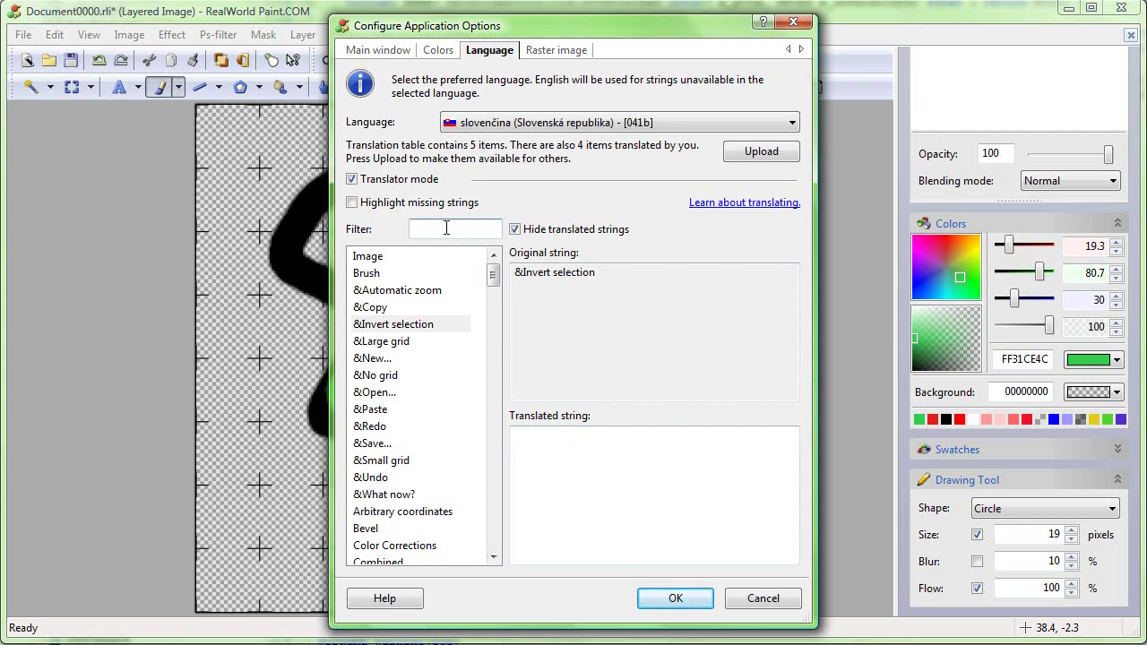
pyautogui.write('%')
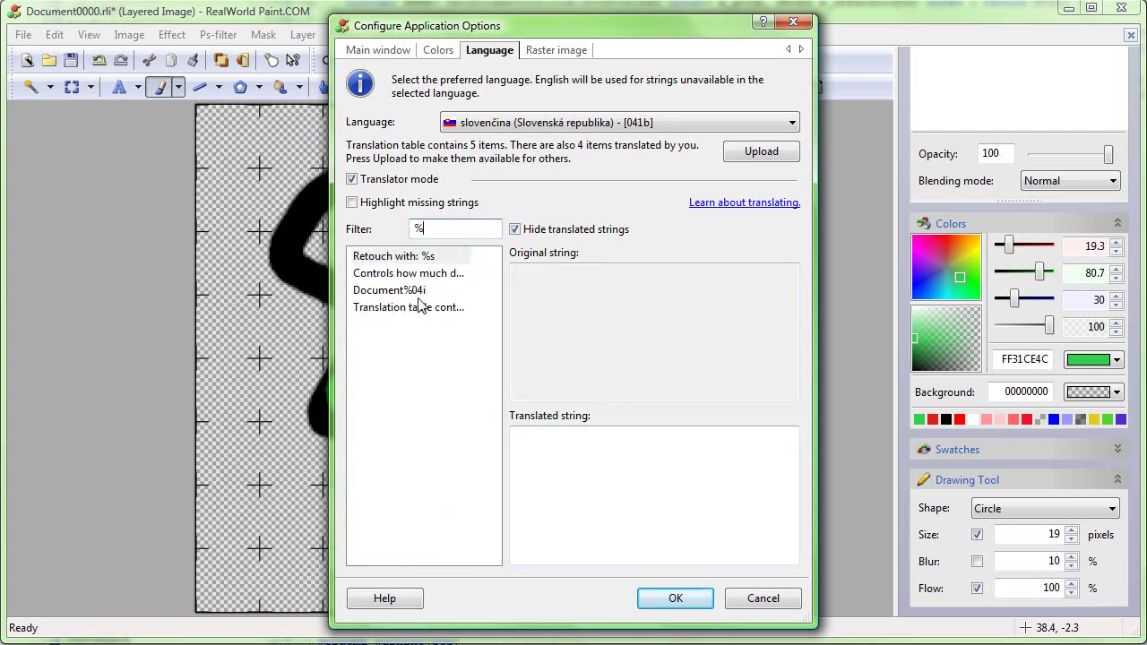
pyautogui.click(386, 290)
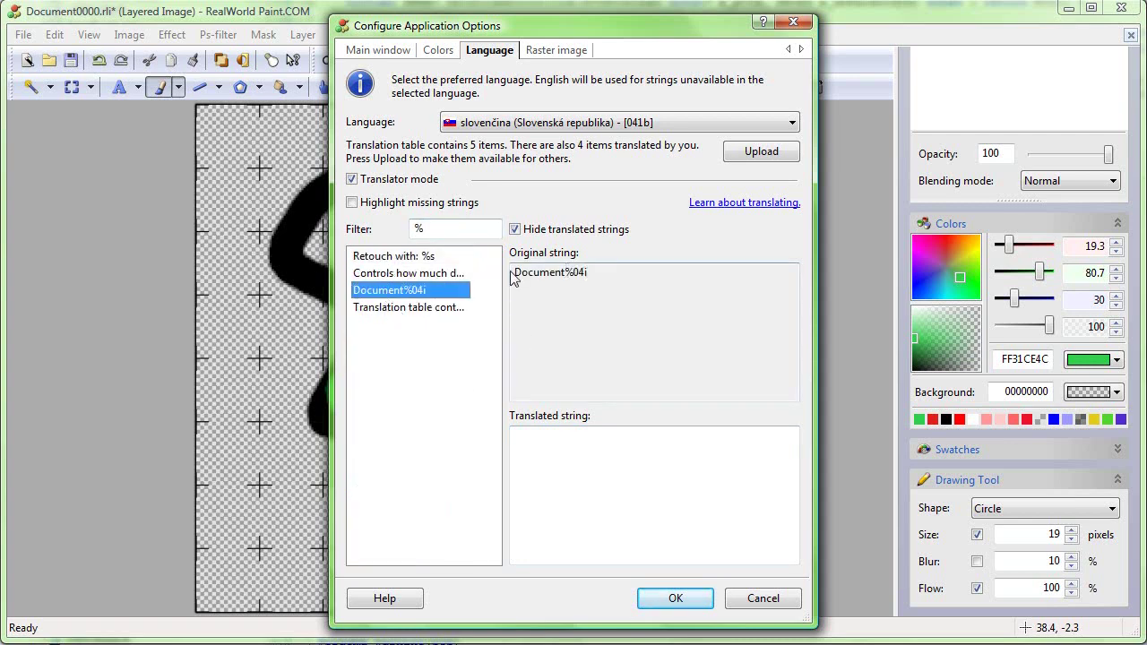
pyautogui.click(554, 450)
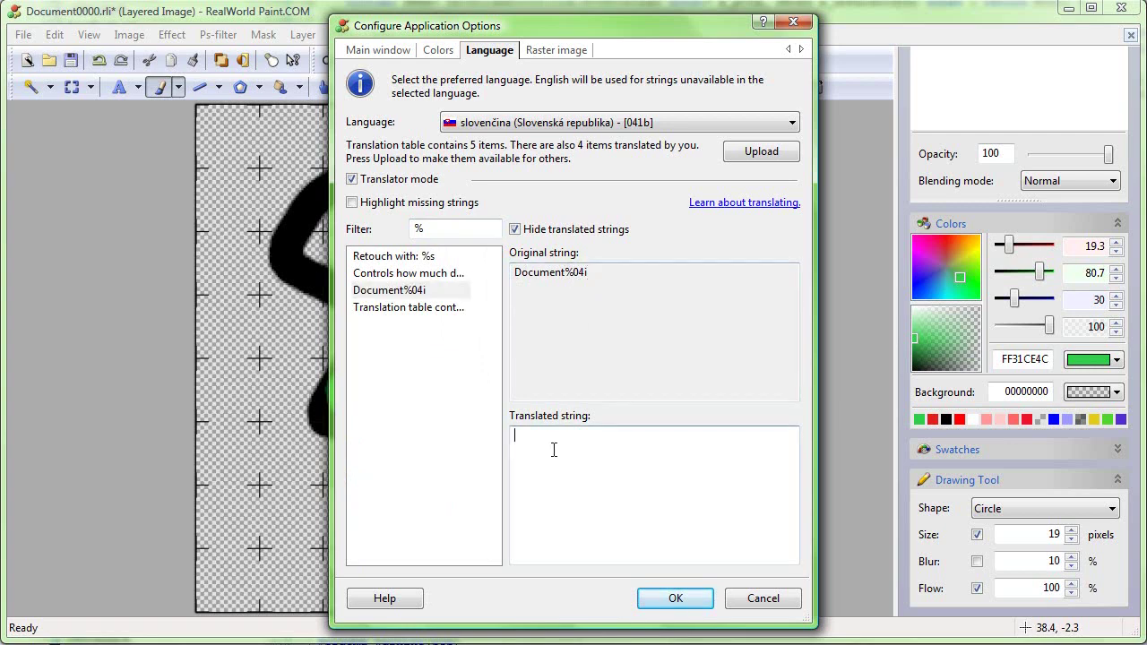
pyautogui.write('Dokument%')
pyautogui.press('BackSpace')
pyautogui.write('%04i')
pyautogui.press('Return')
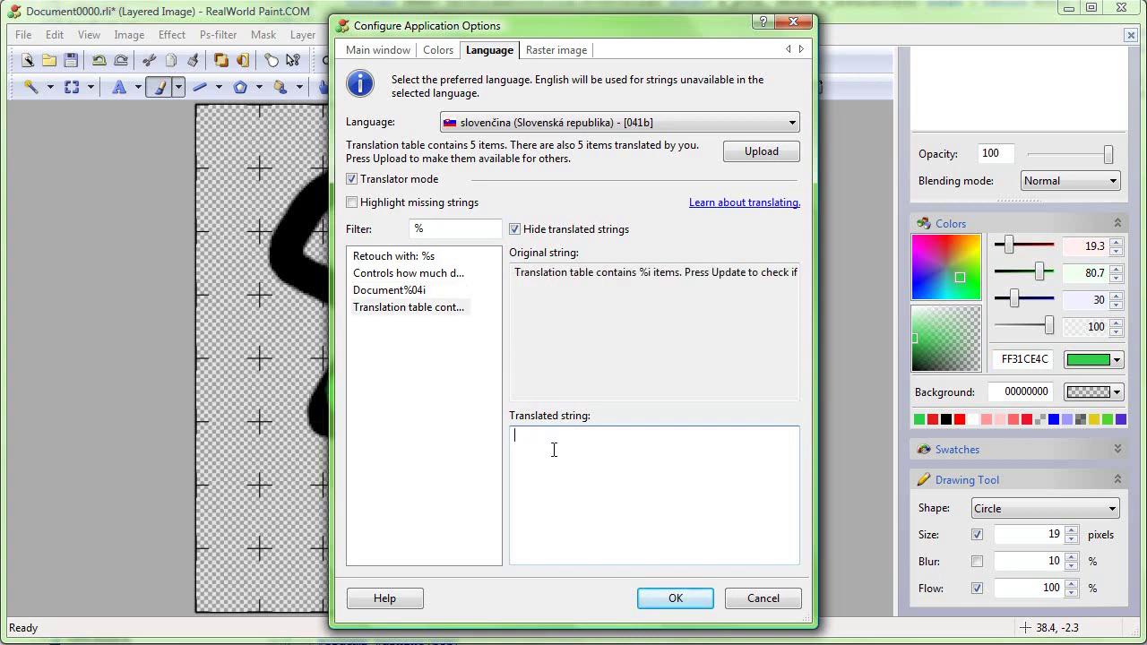
# Translate 'Retouch with: %s' as 'Retušovať s: %s', keeping the placeholder.
pyautogui.click(394, 257)
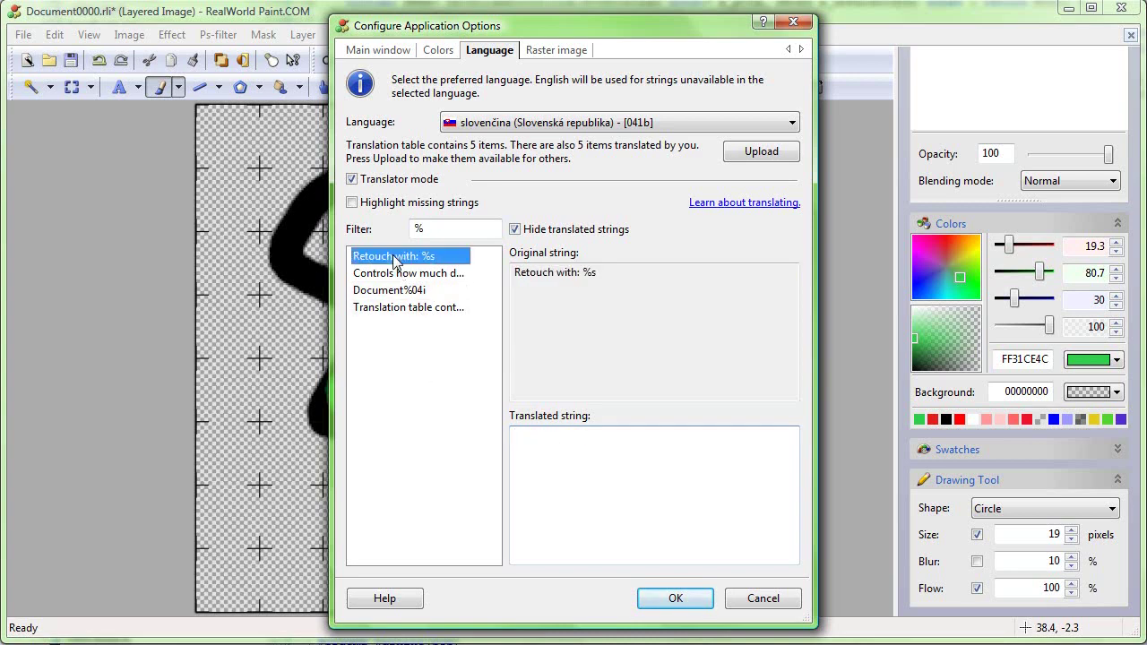
pyautogui.click(582, 446)
pyautogui.write('Re')
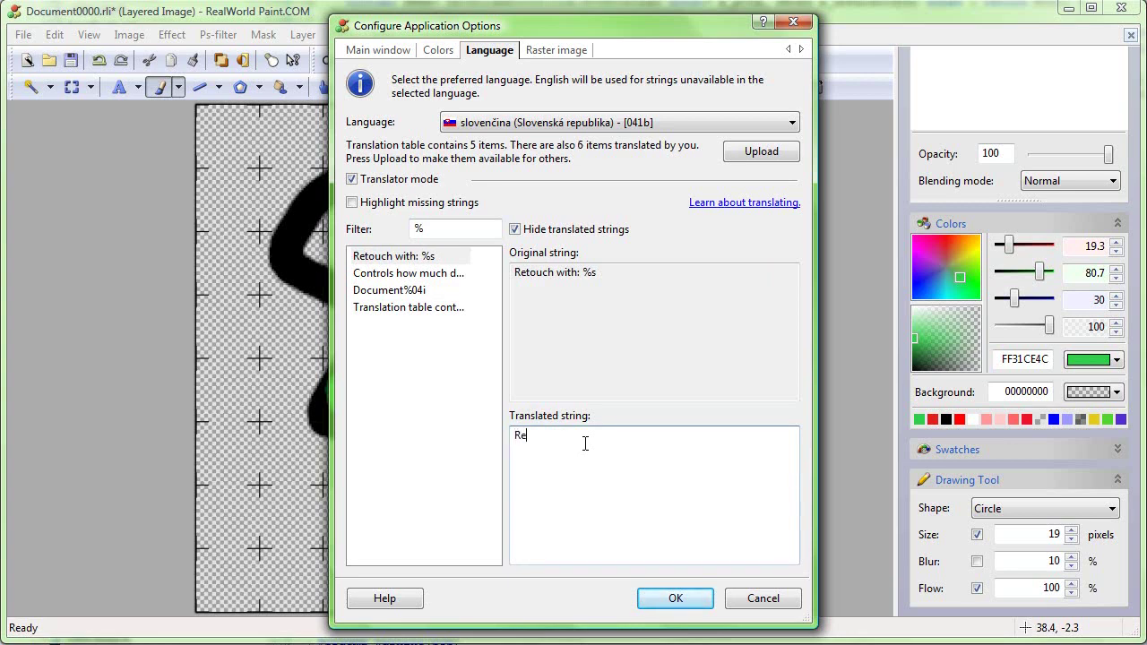
pyautogui.write('tu')
pyautogui.press('BackSpace')
pyautogui.write('šova')
pyautogui.write('t')
pyautogui.write('s')
pyautogui.write(': ')
pyautogui.write('%')
pyautogui.press('BackSpace')
pyautogui.write('%s')
pyautogui.press('Return')
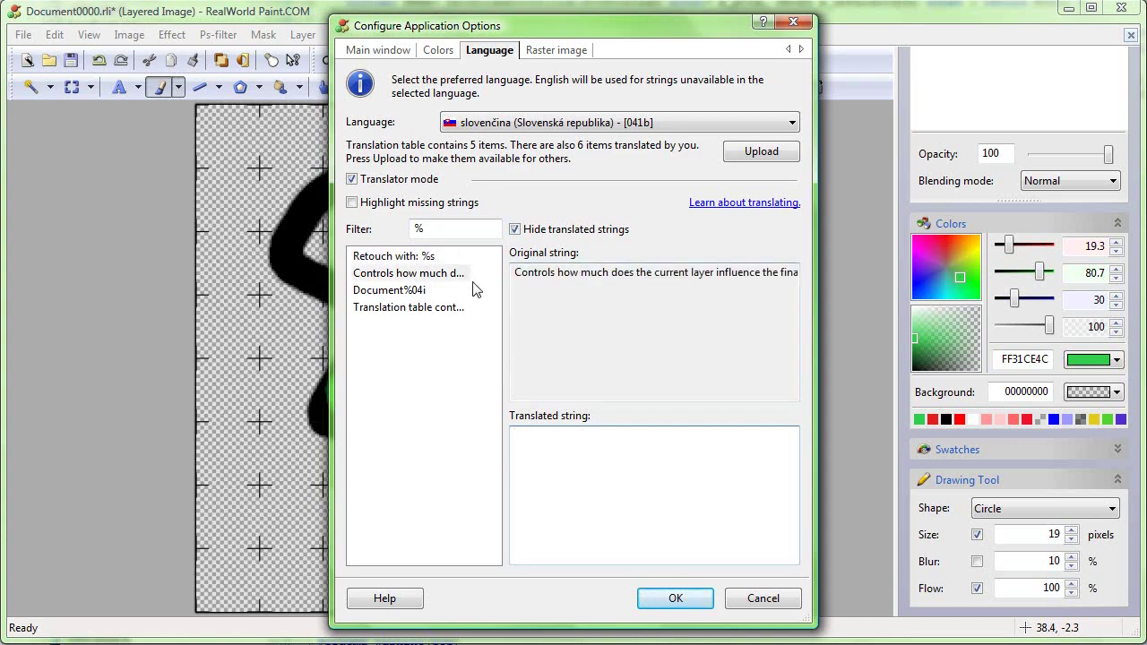
# Clear the '%' filter so every interface string is listed again.
pyautogui.doubleClick(435, 228)
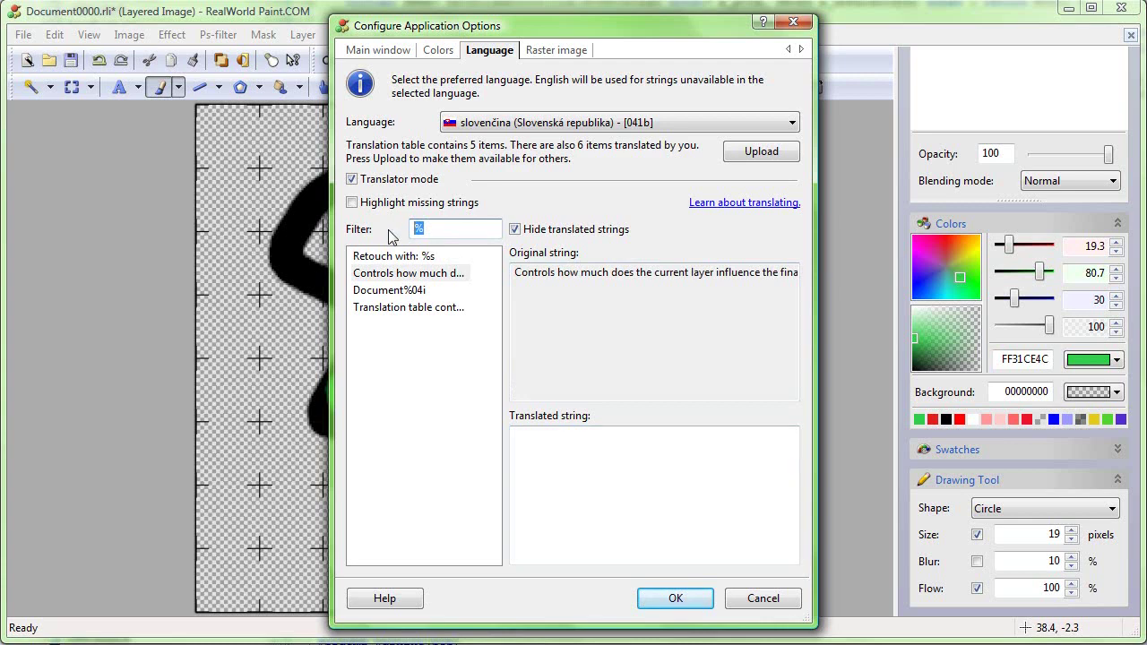
pyautogui.press('BackSpace')
pyautogui.click(399, 257)
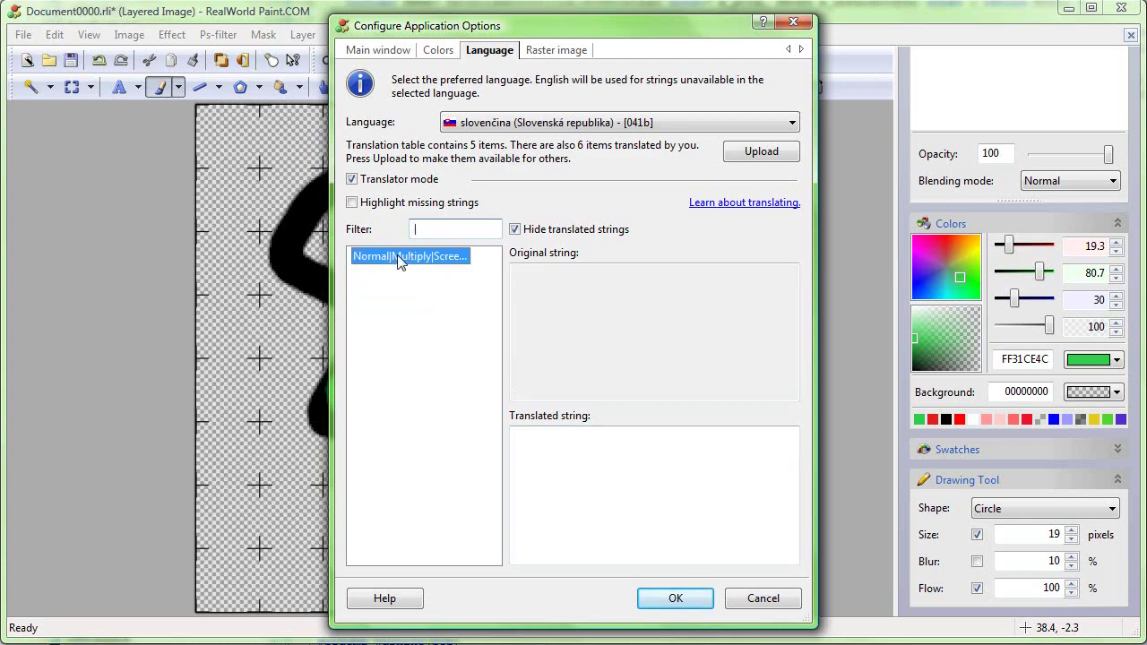
pyautogui.click(404, 259)
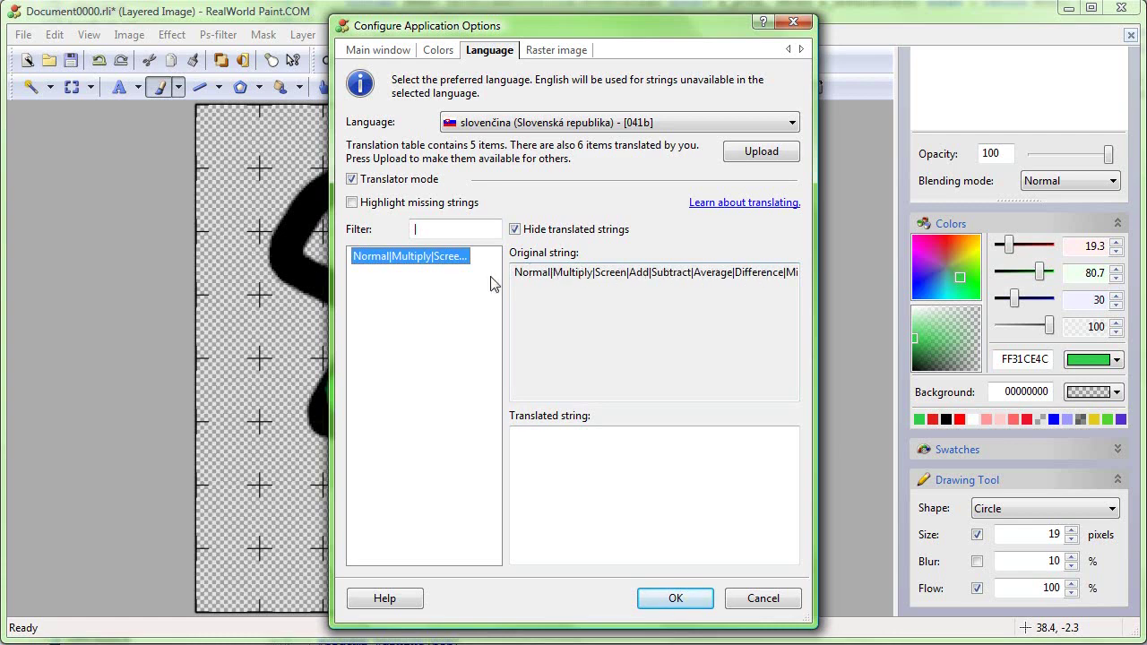
pyautogui.click(419, 226)
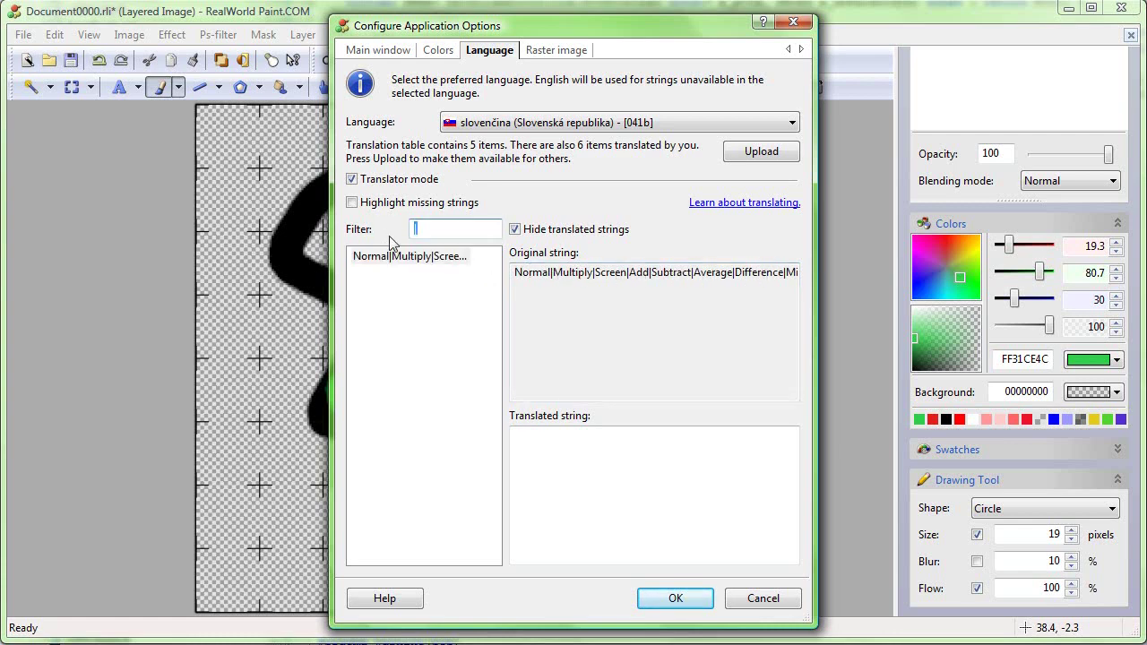
pyautogui.write('<')
pyautogui.press('BackSpace')
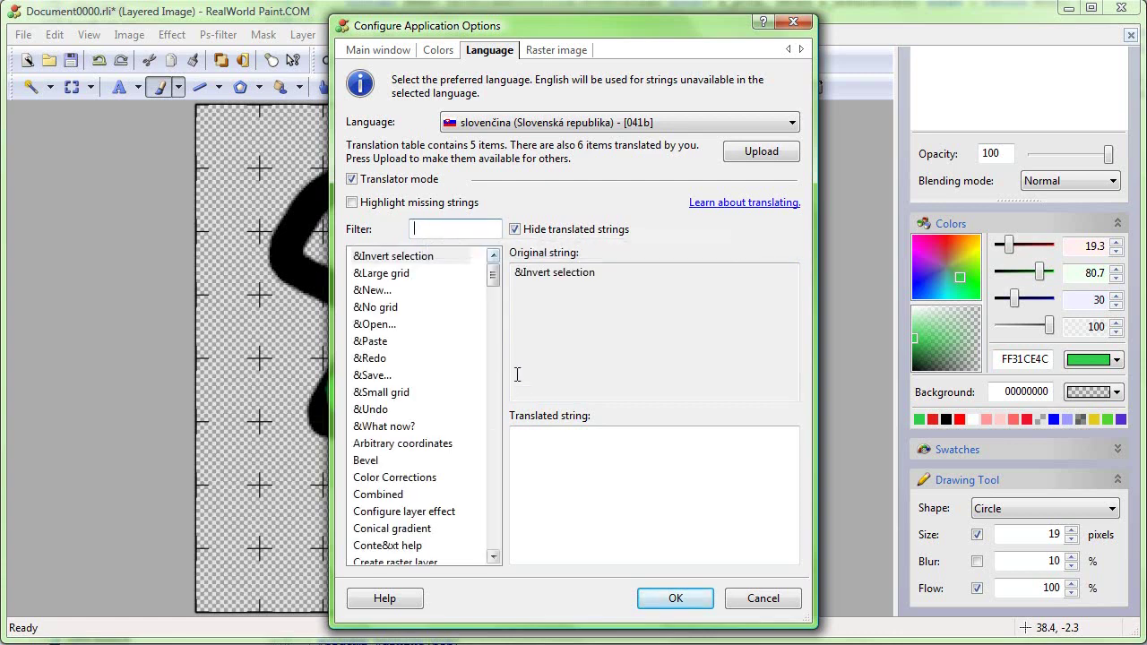
# Translate &Invert selection as &Invertovať výber by editing a copy of the original.
pyautogui.click(554, 450)
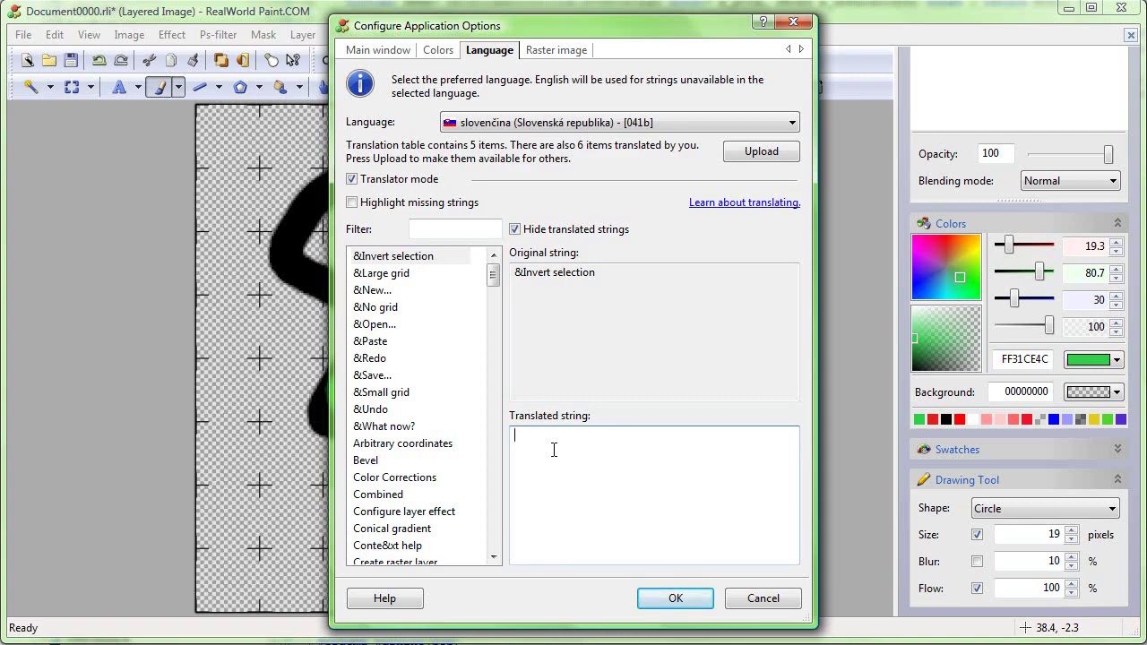
pyautogui.write('&Invert selection')
pyautogui.click(554, 450)
pyautogui.press('Right')
pyautogui.hotkey('shift', 'End')
pyautogui.press('End')
pyautogui.press('Left')
pyautogui.press('Left')
pyautogui.press('Left')
pyautogui.write('ova+')
pyautogui.press('BackSpace')
pyautogui.write('ť výbe')
pyautogui.hotkey('shift', 'End')
pyautogui.write('r')
pyautogui.press('Return')
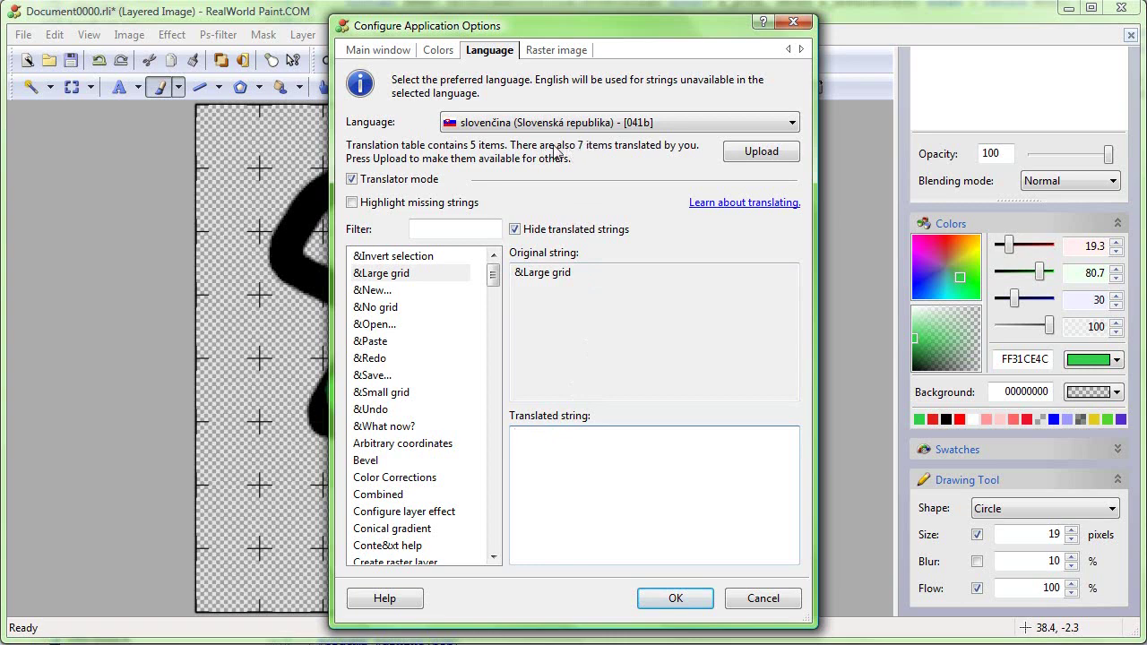
# Upload the user translations, bringing the Slovak table to 12 items.
pyautogui.click(750, 154)
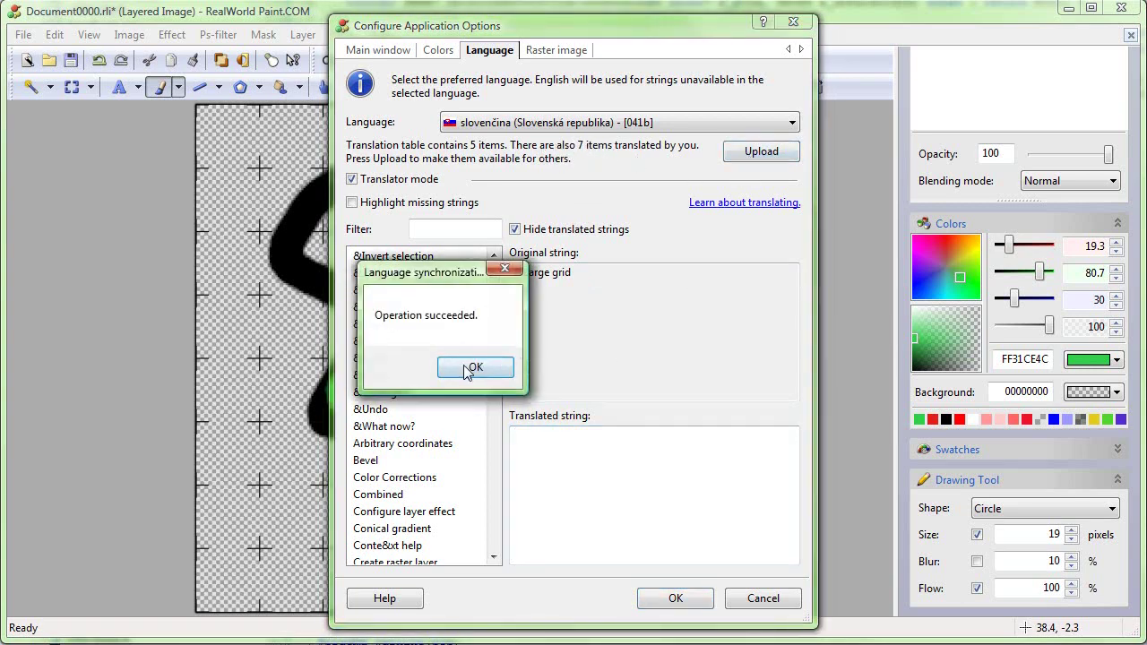
pyautogui.click(474, 369)
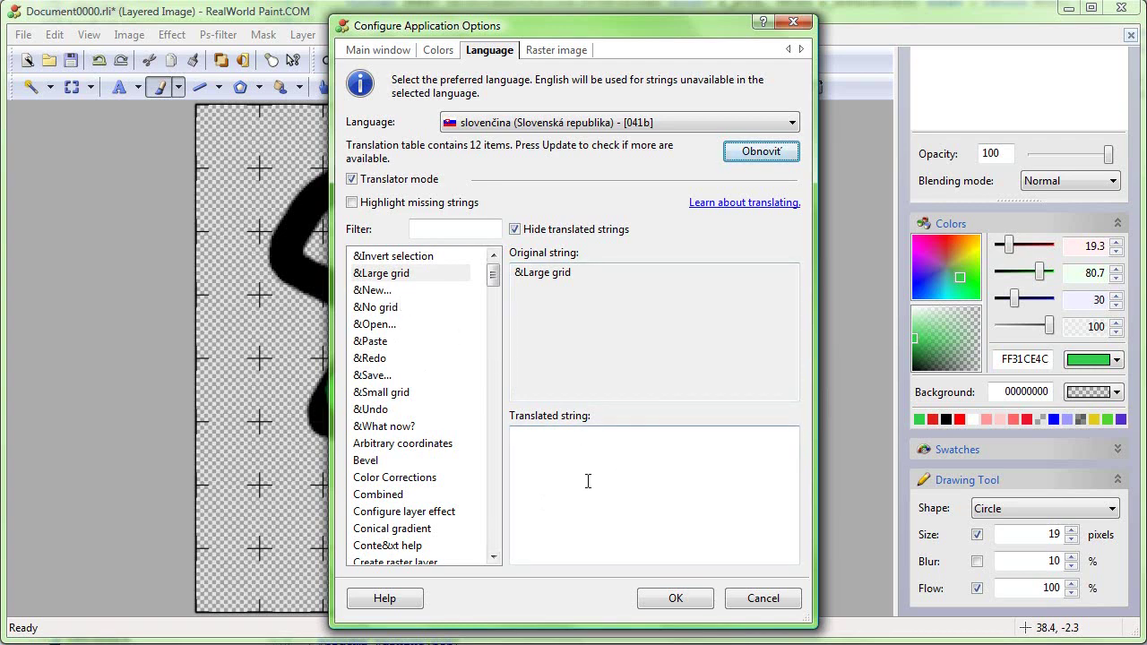
# Translate &Large grid as &Velká mrížka, keeping the ampersand.
pyautogui.click(588, 481)
pyautogui.write('&Large grid')
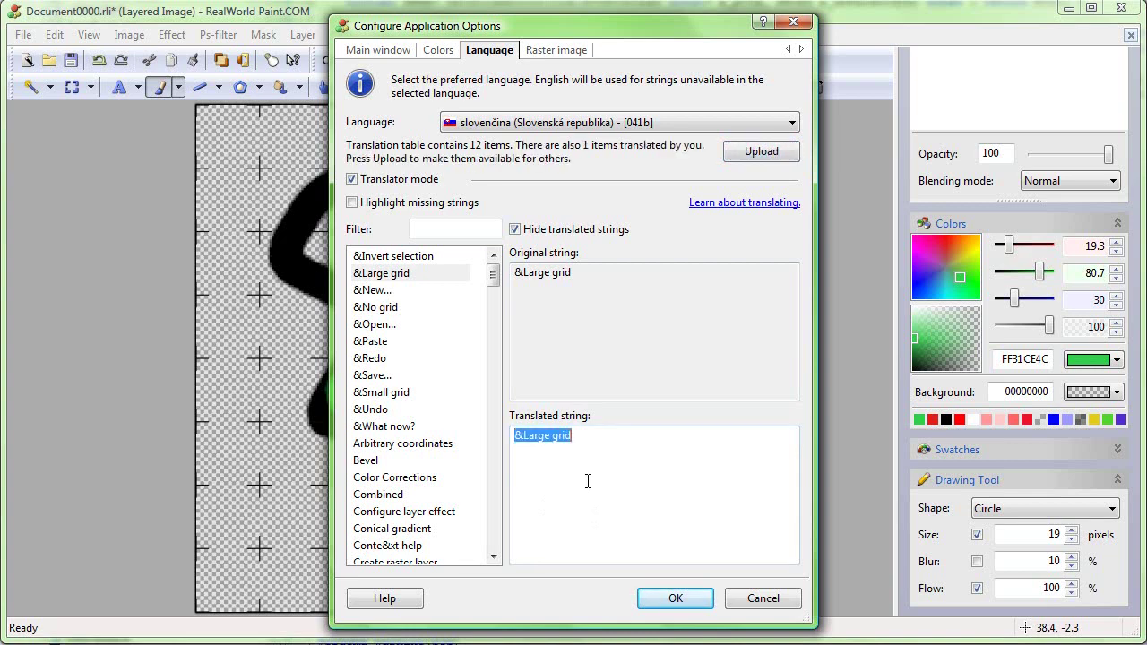
pyautogui.click(588, 481)
pyautogui.hotkey('shift', 'Home')
pyautogui.hotkey('shift', 'Right')
pyautogui.write('Velk')
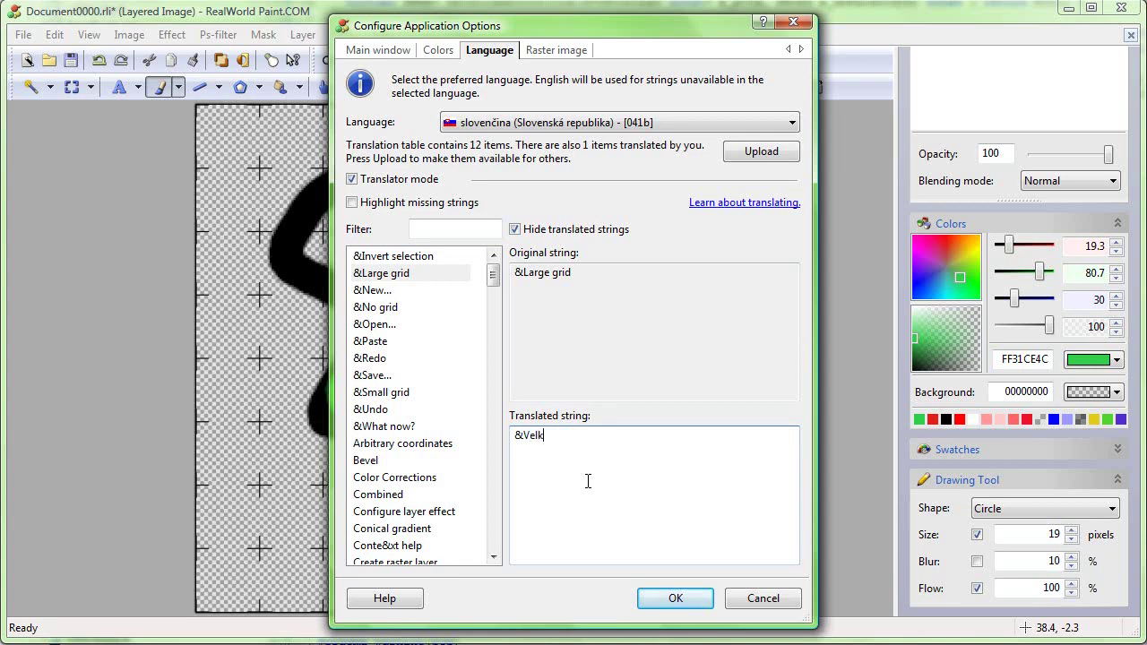
pyautogui.write('á mrížka')
pyautogui.click(564, 345)
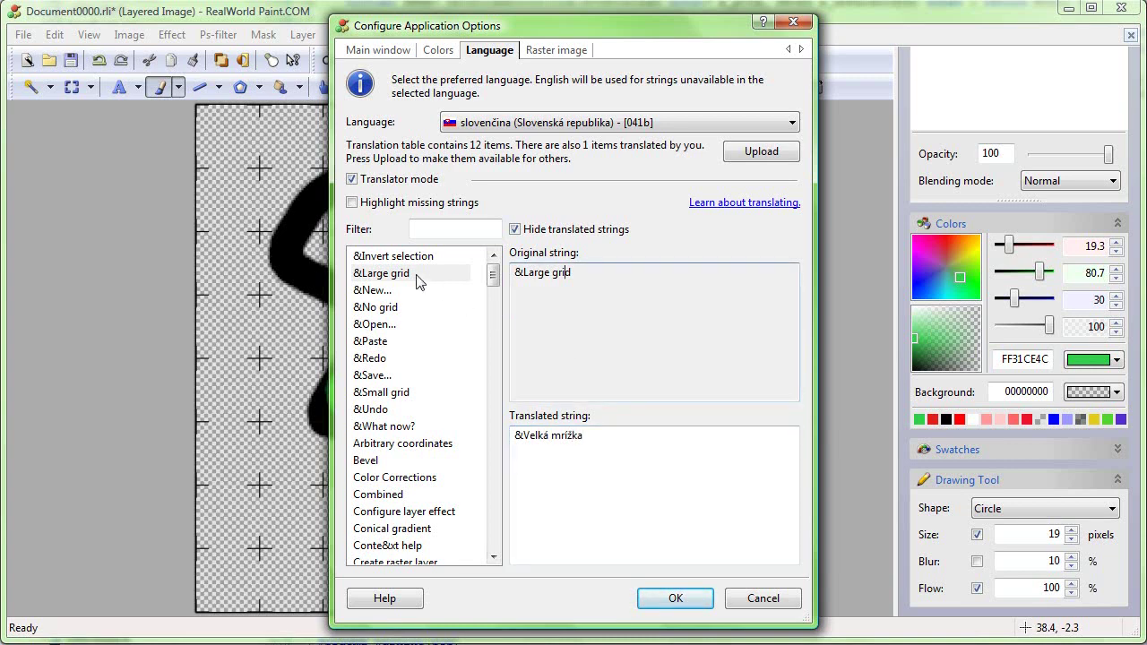
# Review the &Invert selection translation with a test edit, then return to &Large grid.
pyautogui.click(387, 258)
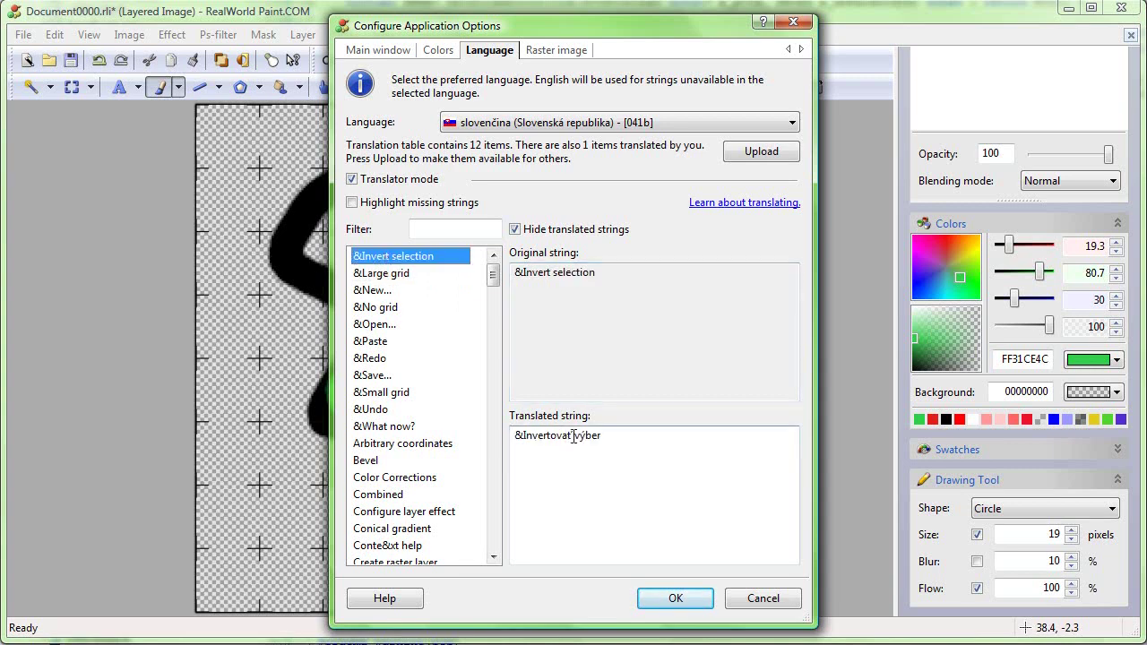
pyautogui.click(675, 485)
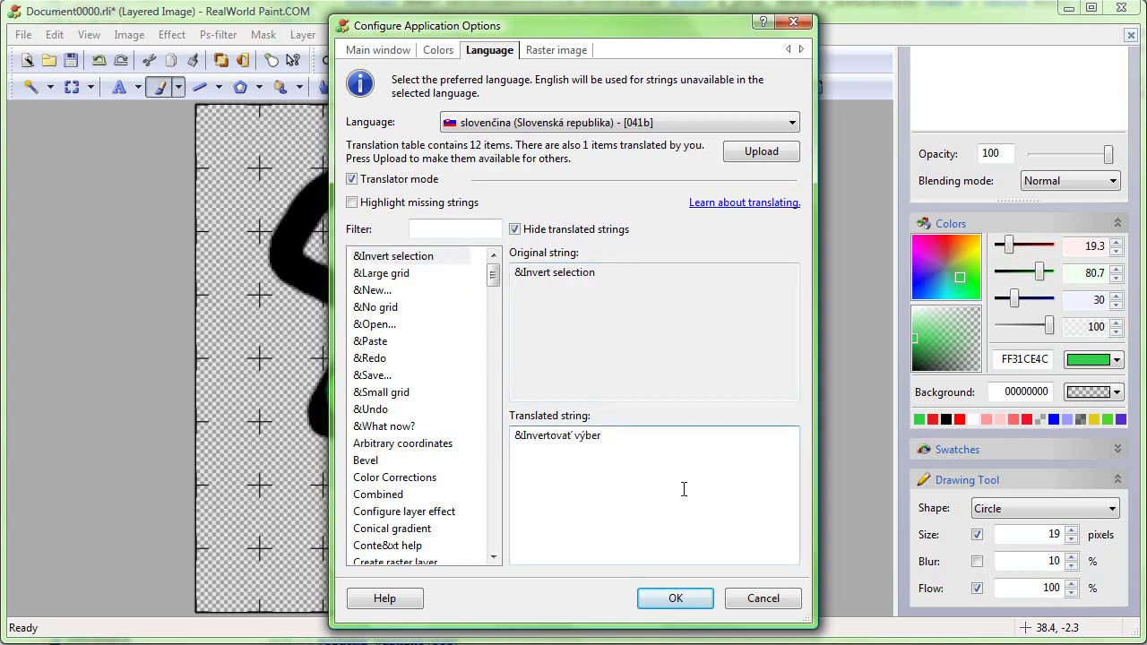
pyautogui.write('sdfsdf')
pyautogui.press('BackSpace')
pyautogui.press('BackSpace')
pyautogui.press('BackSpace')
pyautogui.press('BackSpace')
pyautogui.press('BackSpace')
pyautogui.press('BackSpace')
pyautogui.press('BackSpace')
pyautogui.press('Return')
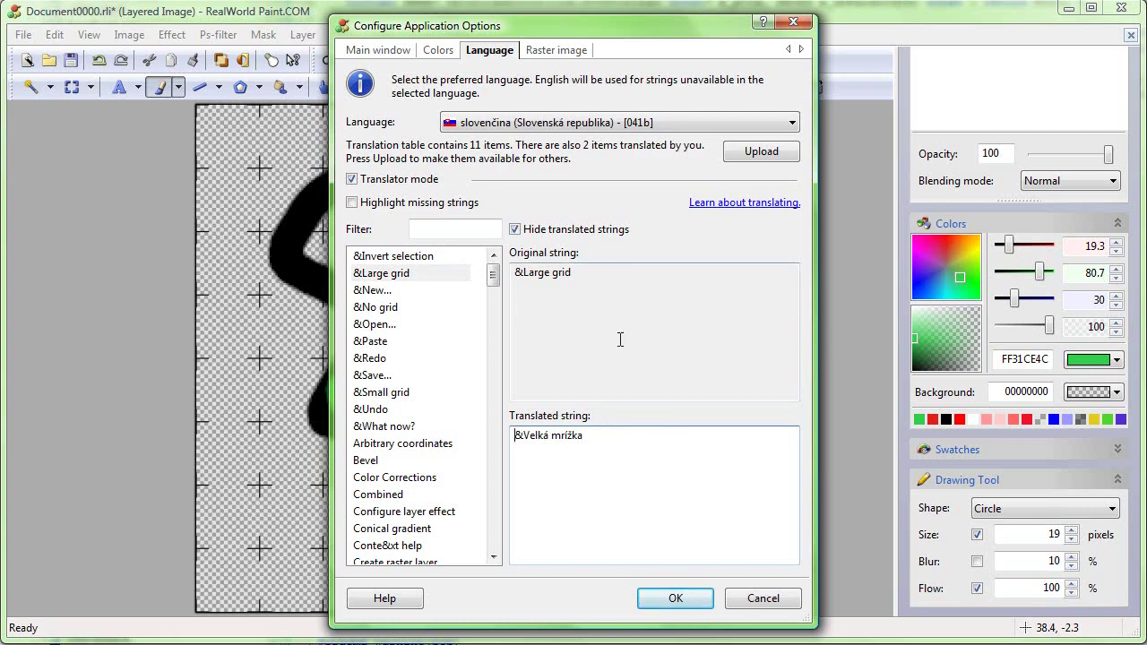
# Upload the two new translations, growing the table to 13 items, and close the options.
pyautogui.click(760, 155)
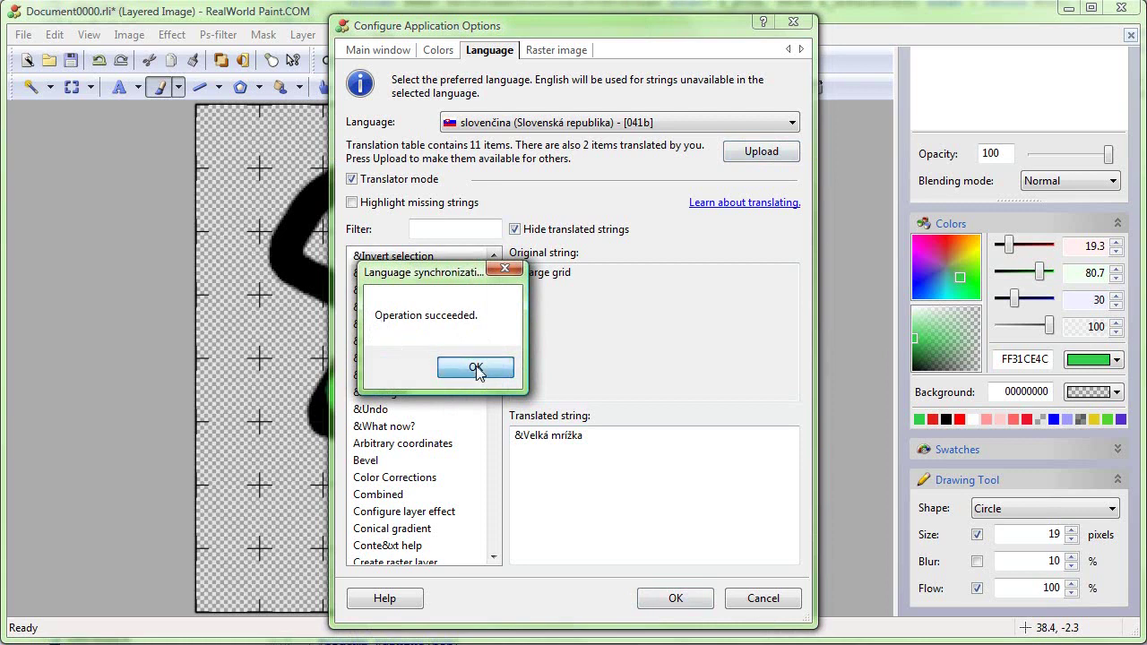
pyautogui.click(476, 369)
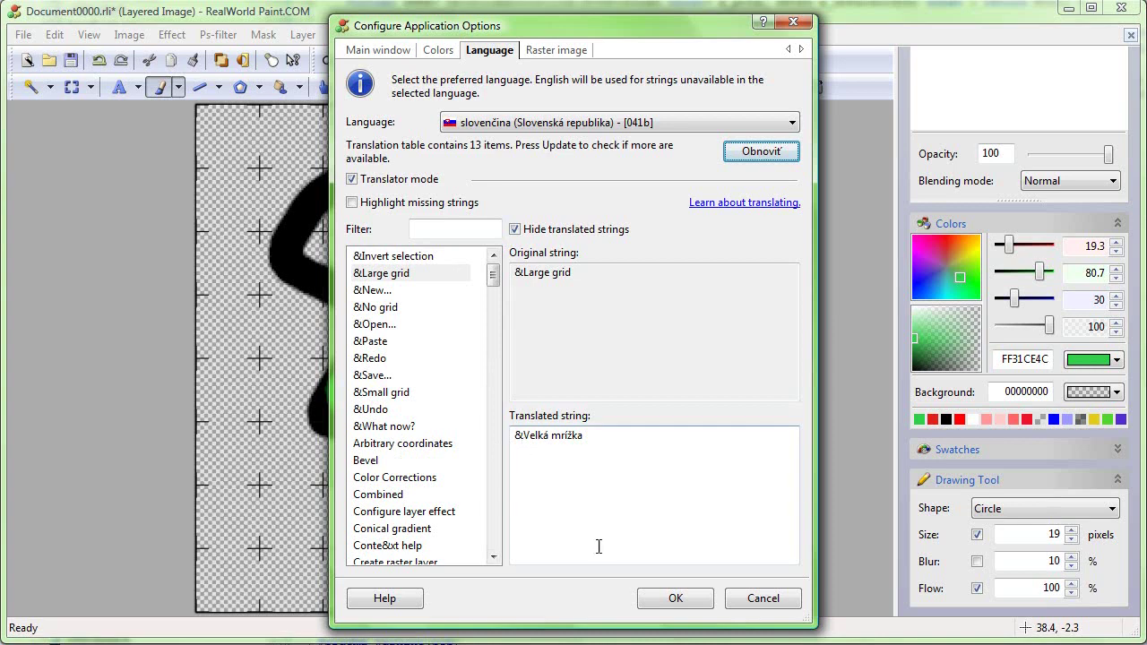
pyautogui.click(673, 598)
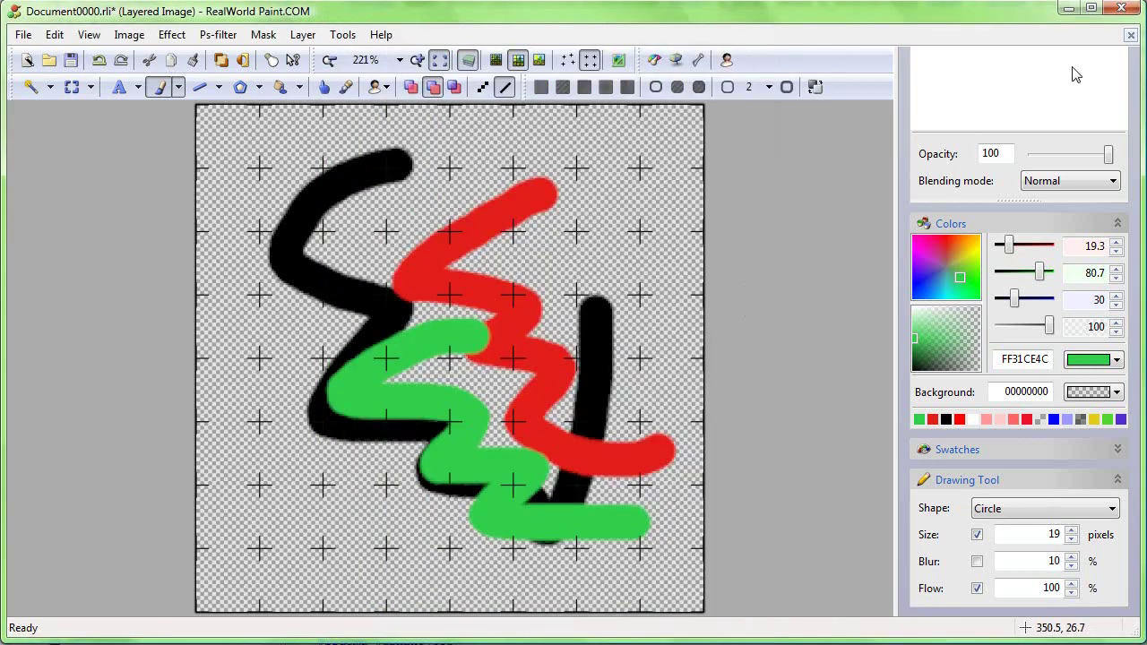
# Close the drawing without saving, then view Tools > Application options and cancel unchanged.
pyautogui.click(1131, 35)
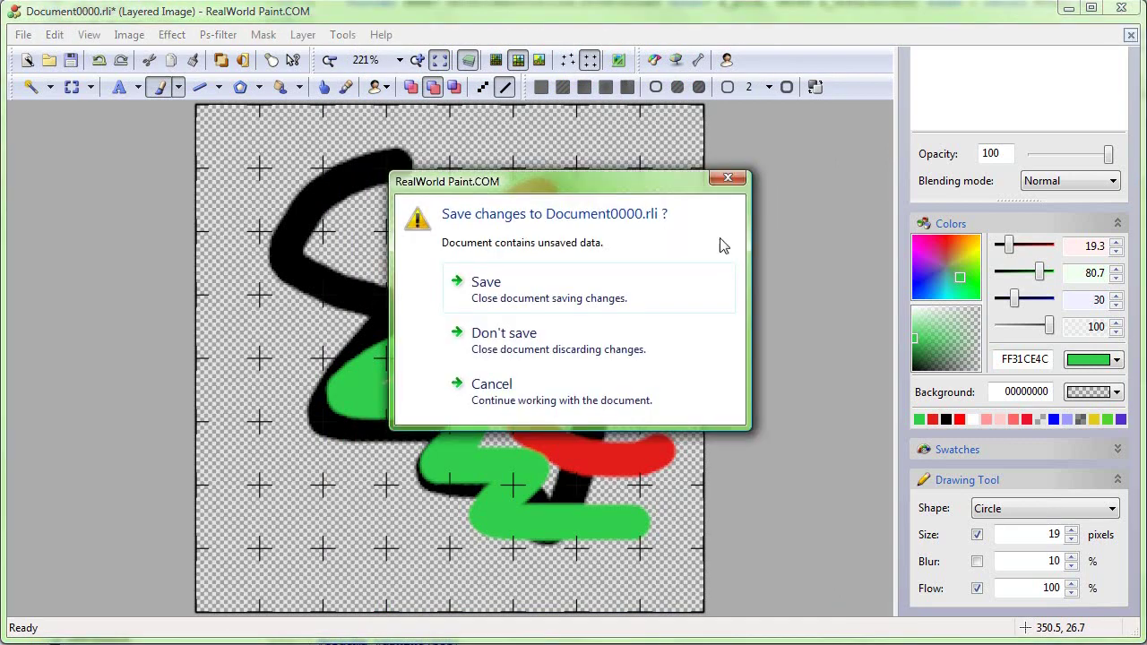
pyautogui.click(499, 346)
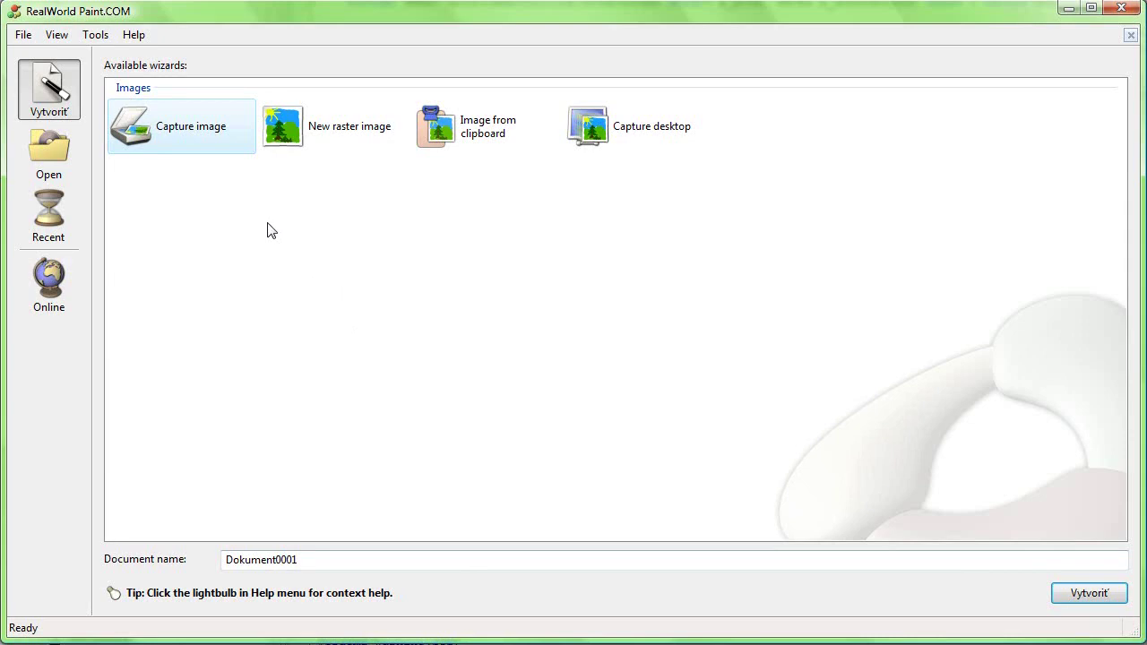
pyautogui.click(96, 38)
pyautogui.click(105, 56)
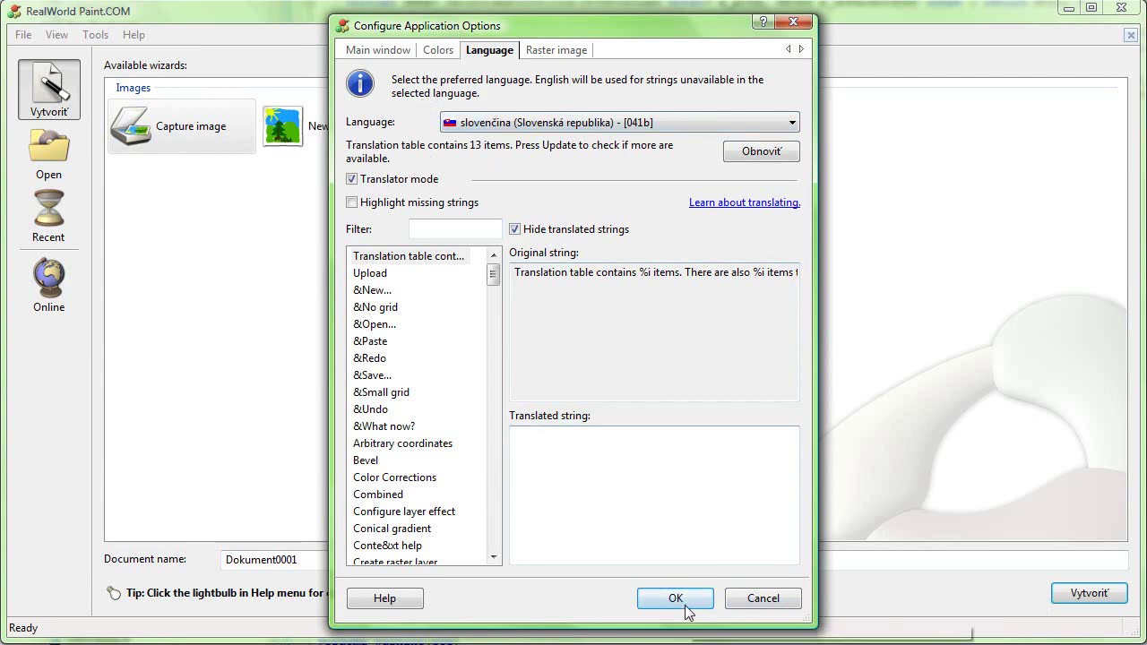
pyautogui.click(751, 601)
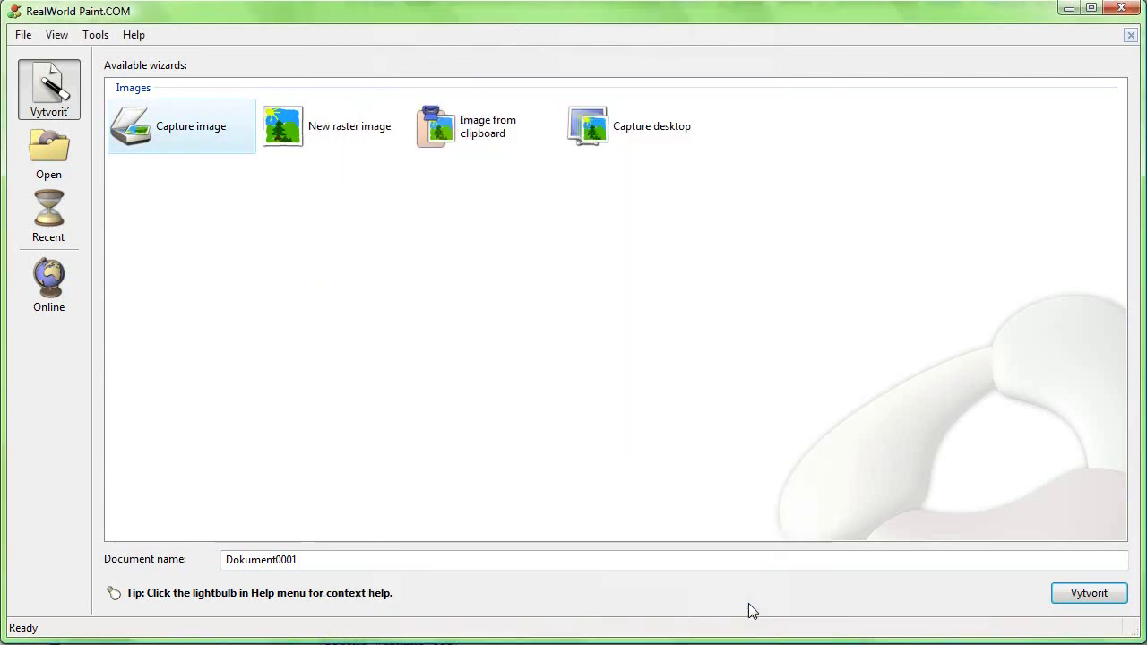
# Switch the start page to its Online section showing account, help, language and tutorials resources.
pyautogui.click(52, 286)
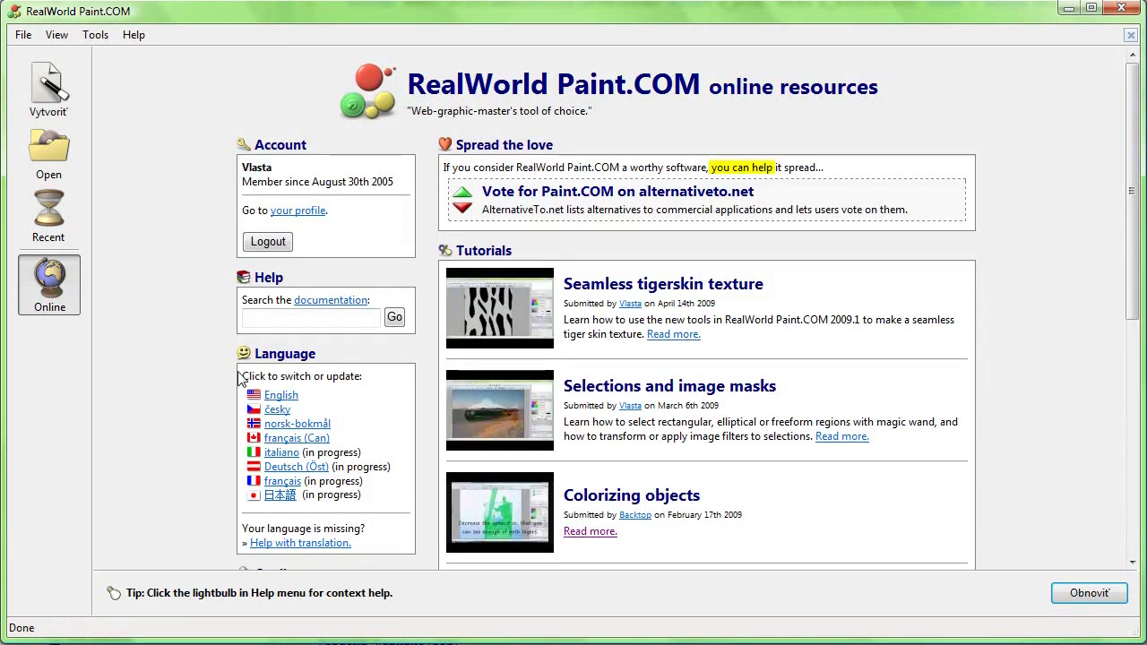